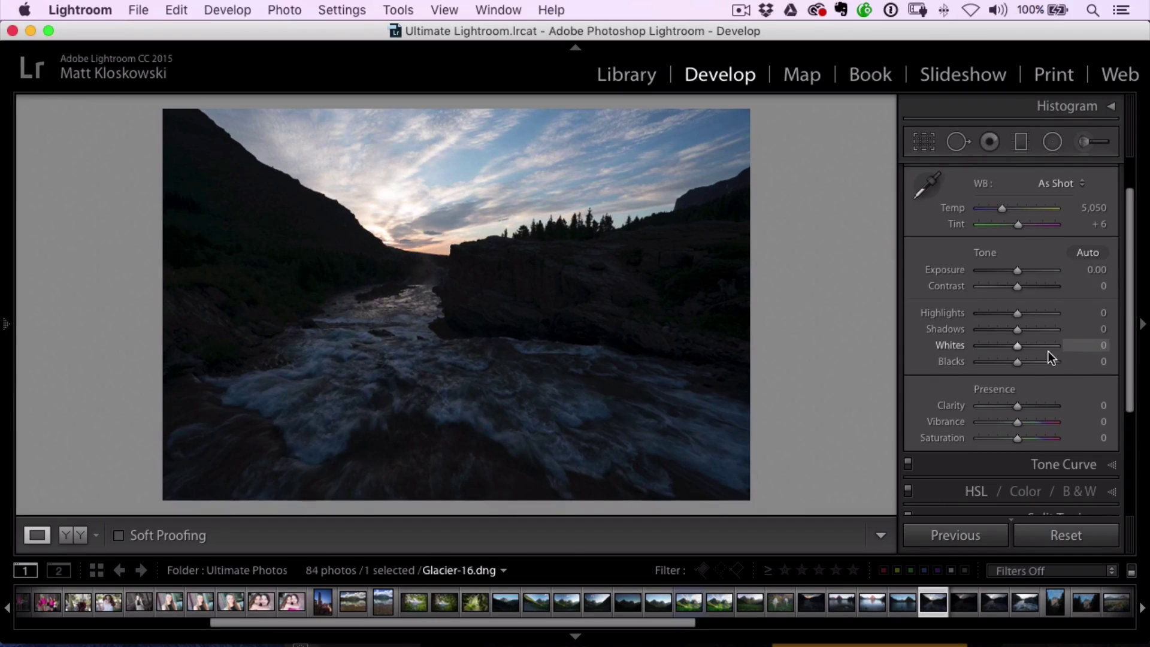
# Brighten the river photo with Exposure +1.45, Shadows +89 and Highlights -29
pyautogui.moveTo(1017, 269); pyautogui.dragTo(1030, 289)
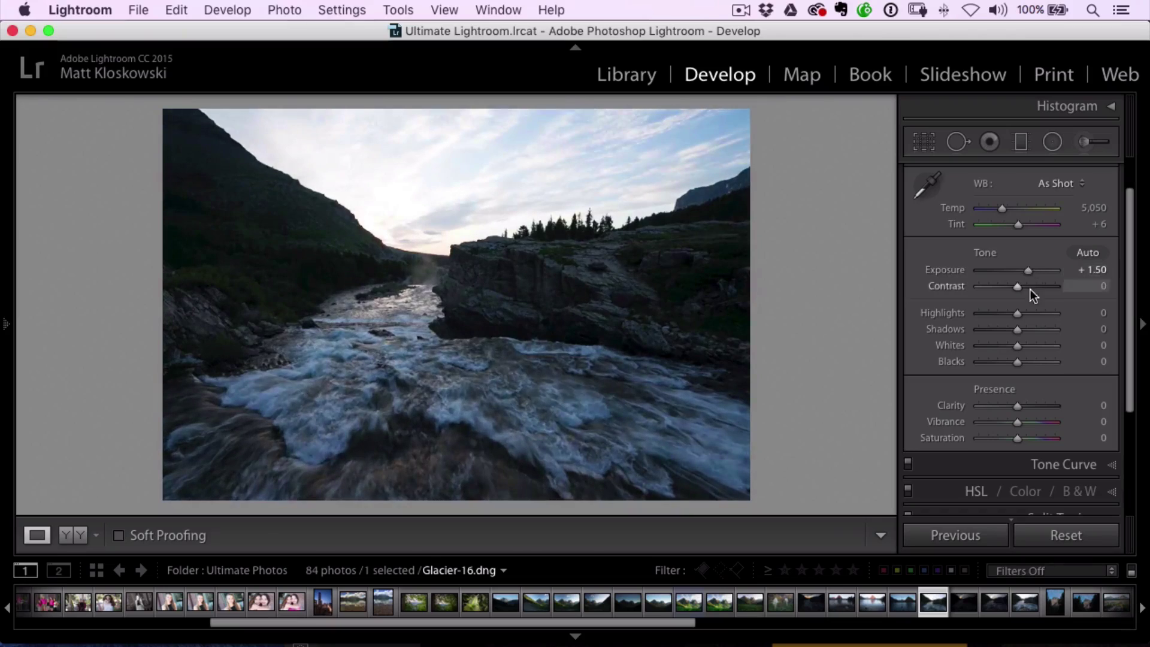
pyautogui.moveTo(1022, 329); pyautogui.dragTo(1058, 328)
pyautogui.moveTo(1027, 268); pyautogui.dragTo(1024, 271)
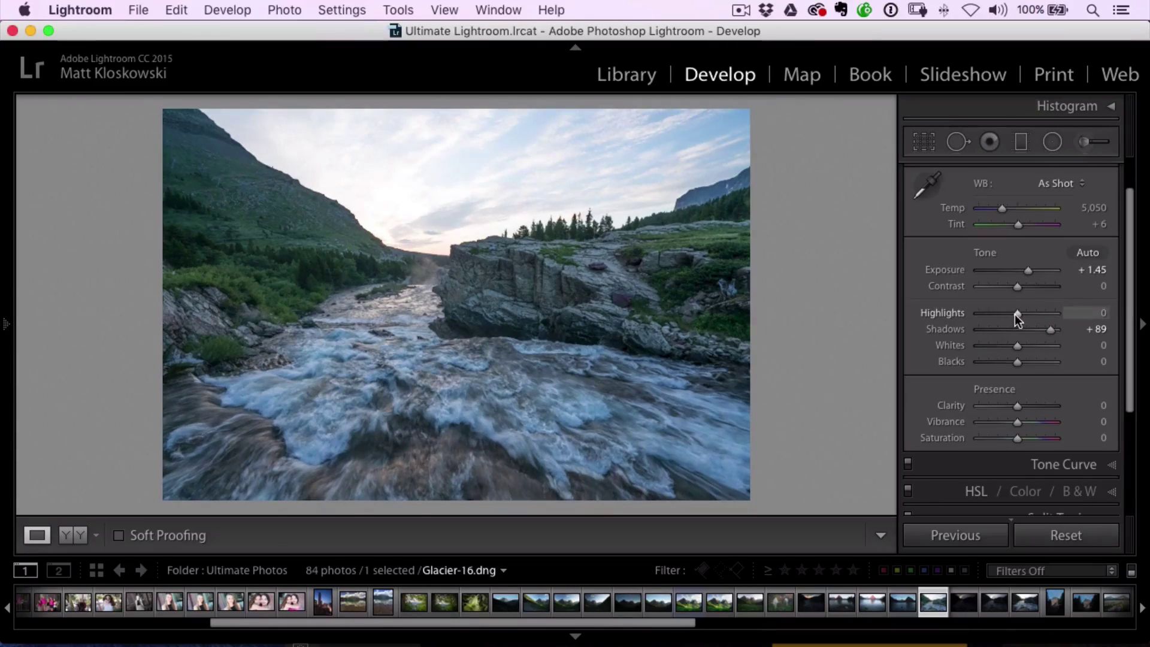
pyautogui.moveTo(1016, 314)
pyautogui.mouseDown()
pyautogui.moveTo(990, 313)
pyautogui.moveTo(1004, 311)
pyautogui.mouseUp()
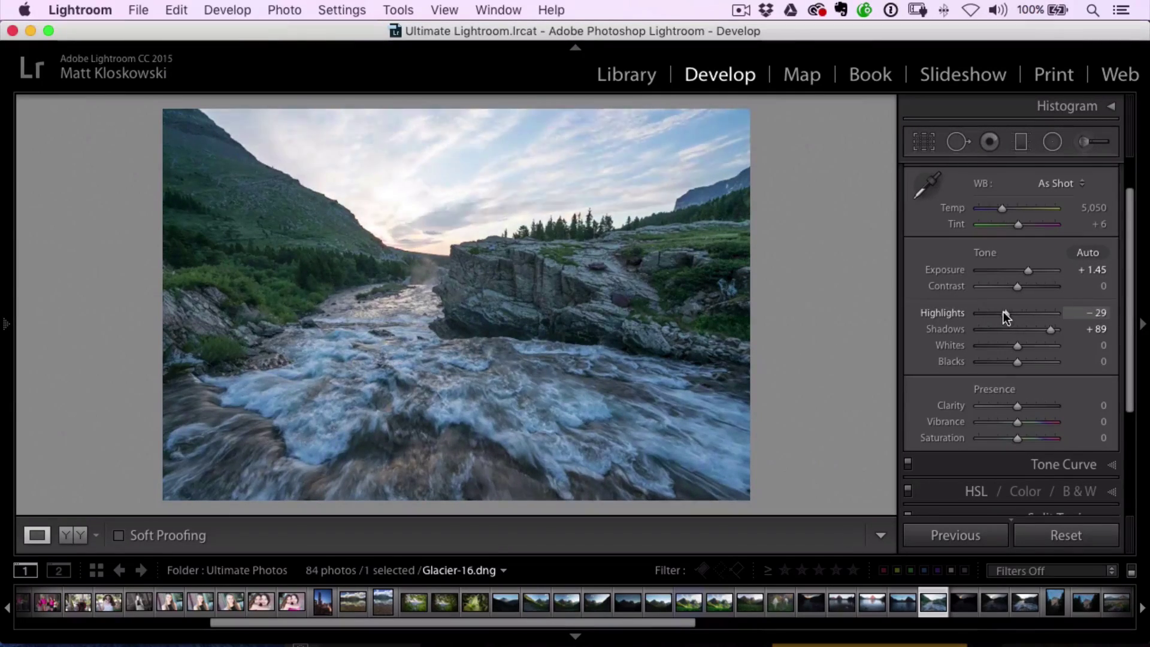
# Add a reset graduated filter at Exposure -1.21, dragged over the sky and aligned to the horizon
pyautogui.click(1020, 143)
pyautogui.doubleClick(929, 201)
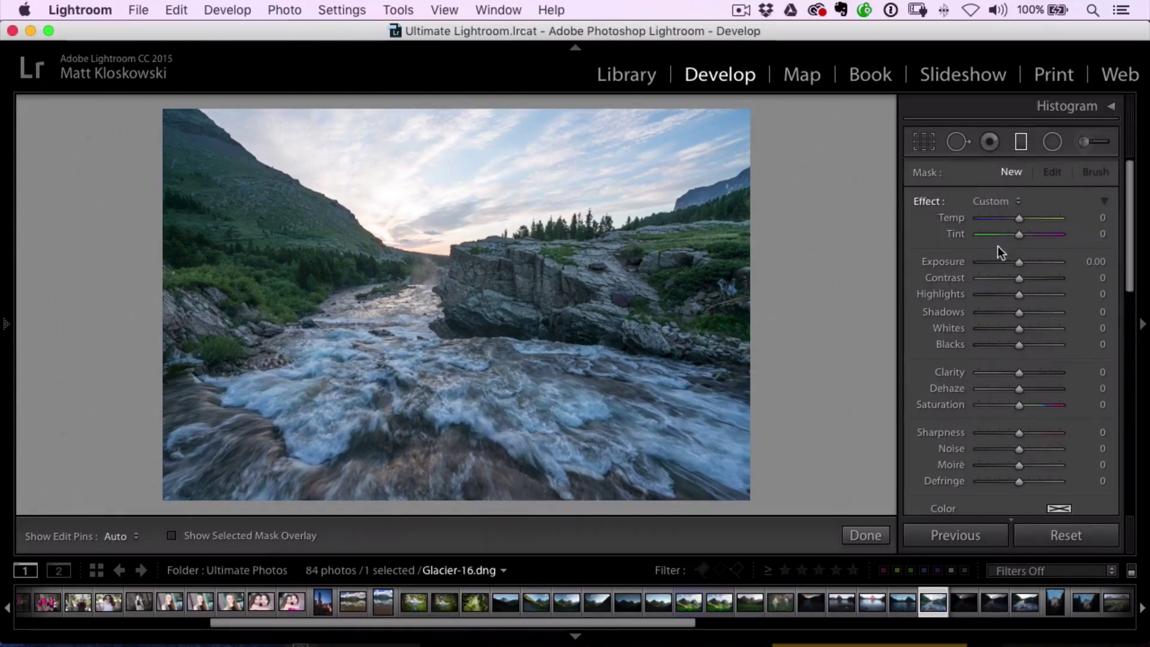
pyautogui.moveTo(1018, 262); pyautogui.dragTo(1007, 264)
pyautogui.moveTo(437, 197); pyautogui.dragTo(424, 304)
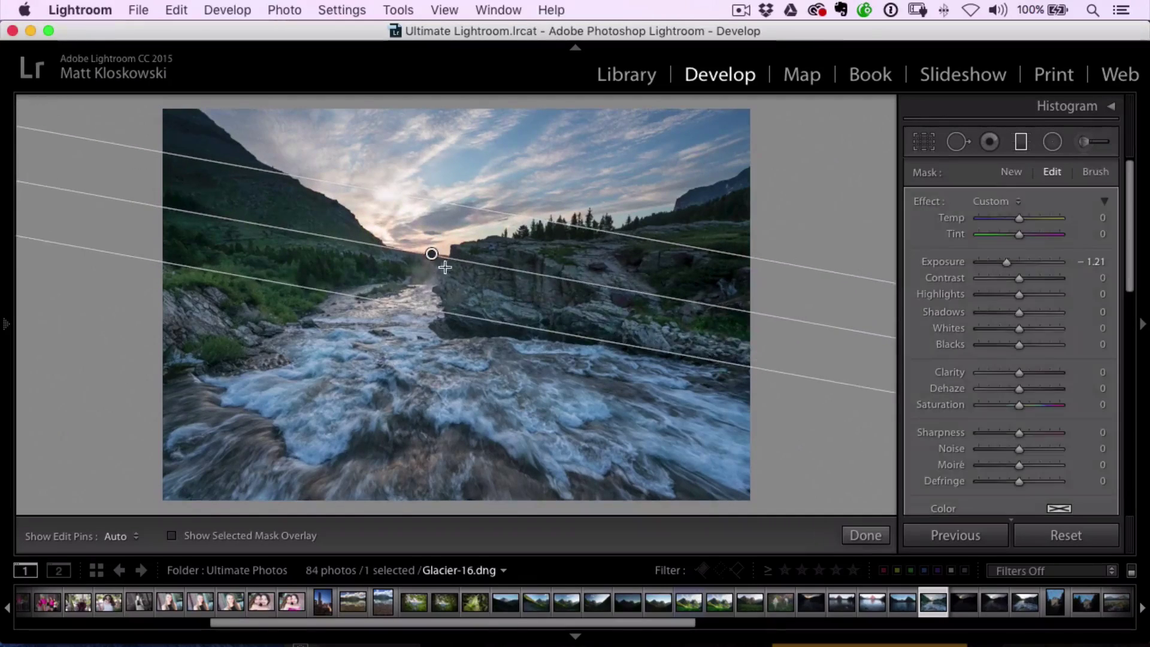
pyautogui.moveTo(429, 259); pyautogui.dragTo(427, 256)
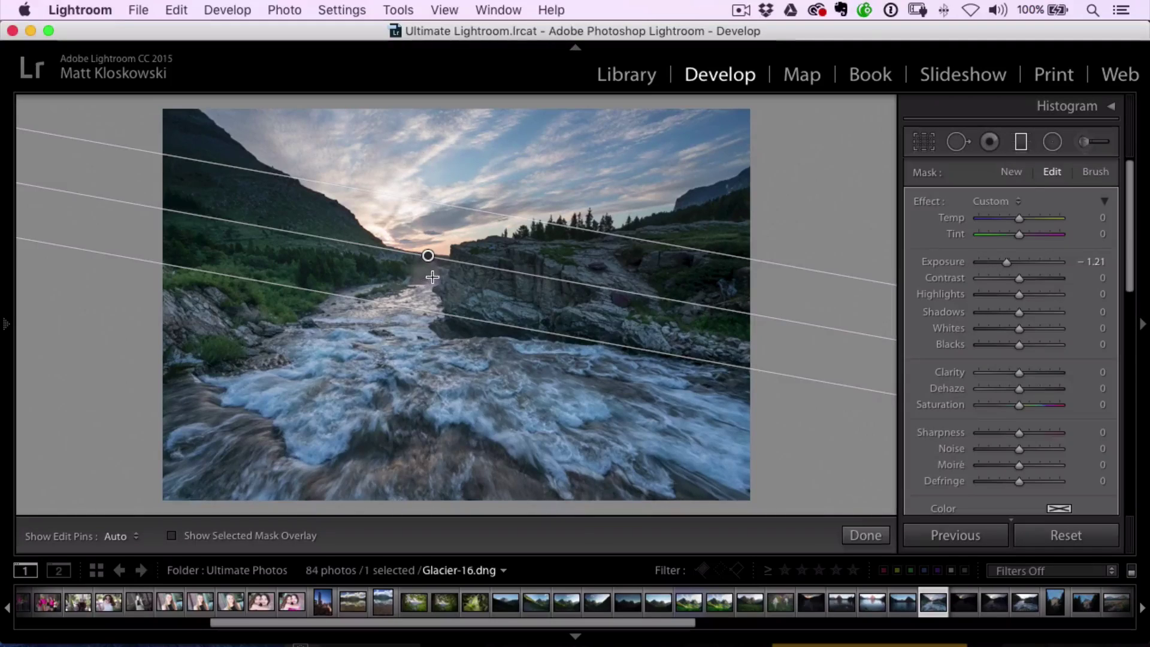
pyautogui.moveTo(428, 254); pyautogui.dragTo(402, 247)
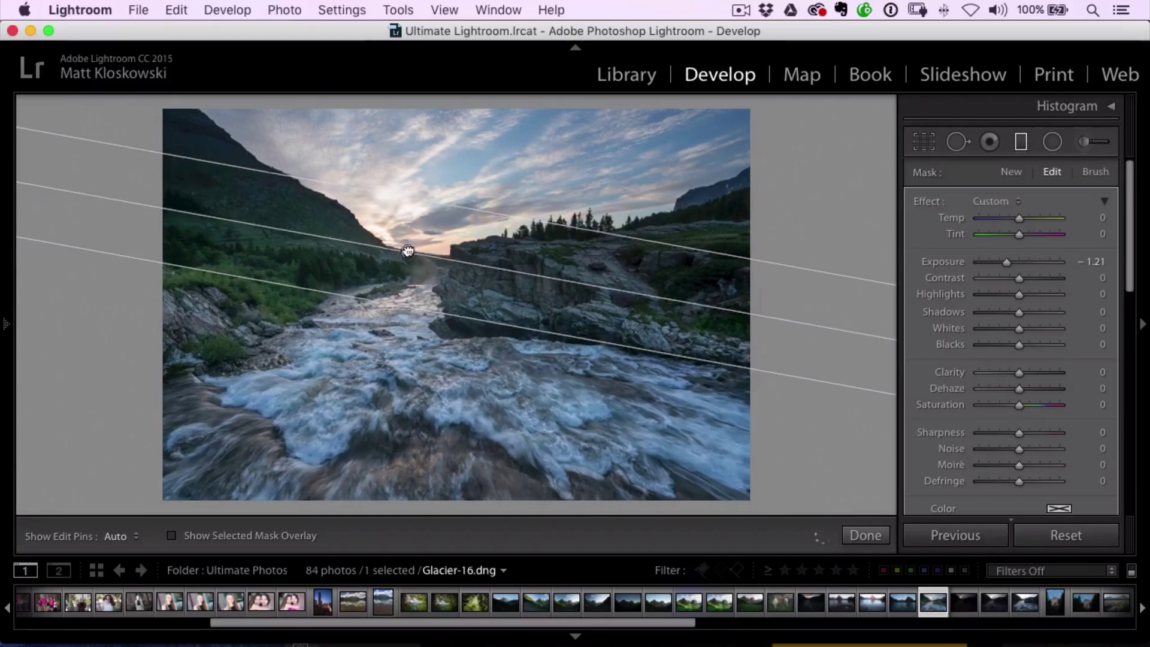
# Switch the gradient mask to an Erase brush with reduced size and feather
pyautogui.click(1094, 173)
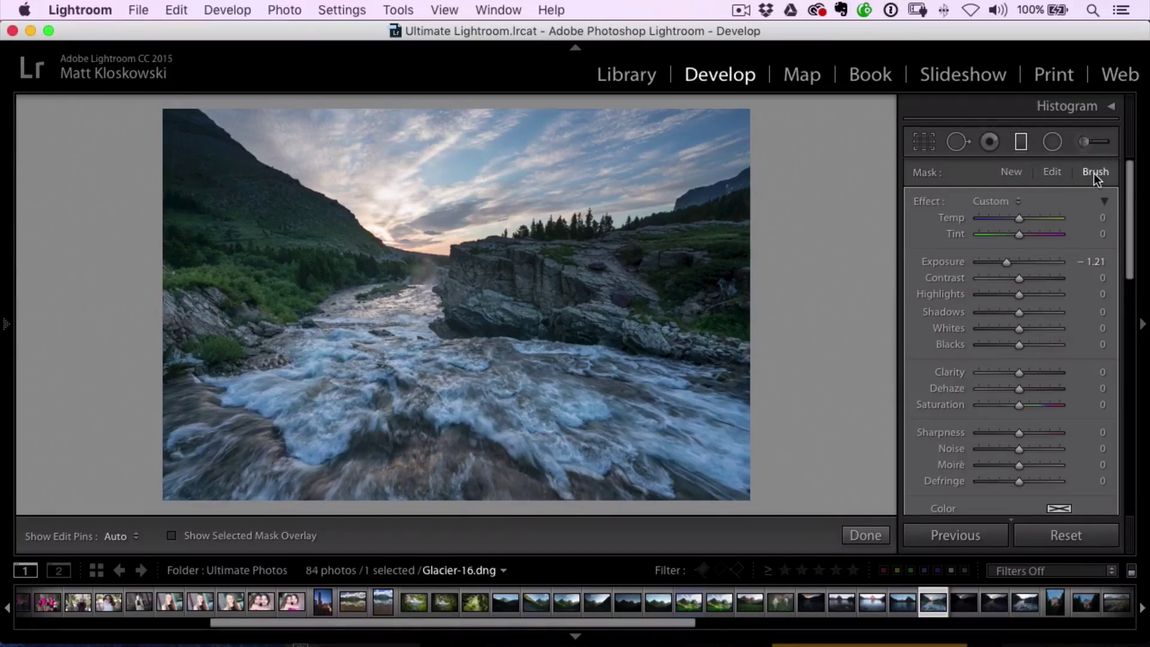
pyautogui.scroll(-6, 1061, 336)
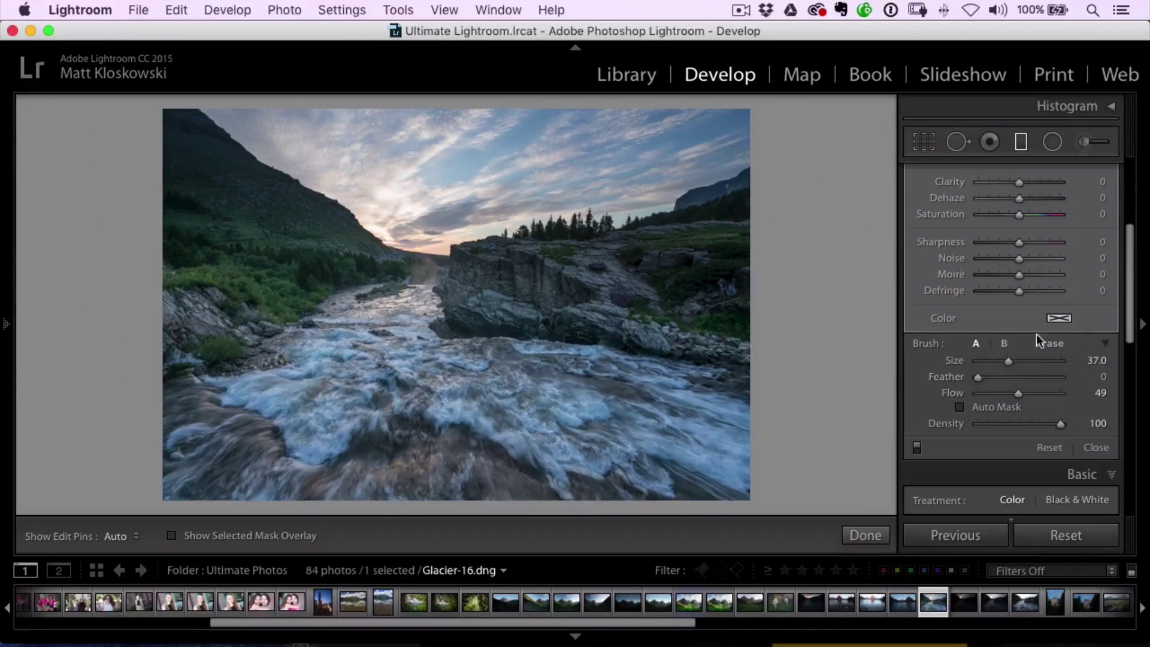
pyautogui.click(1049, 344)
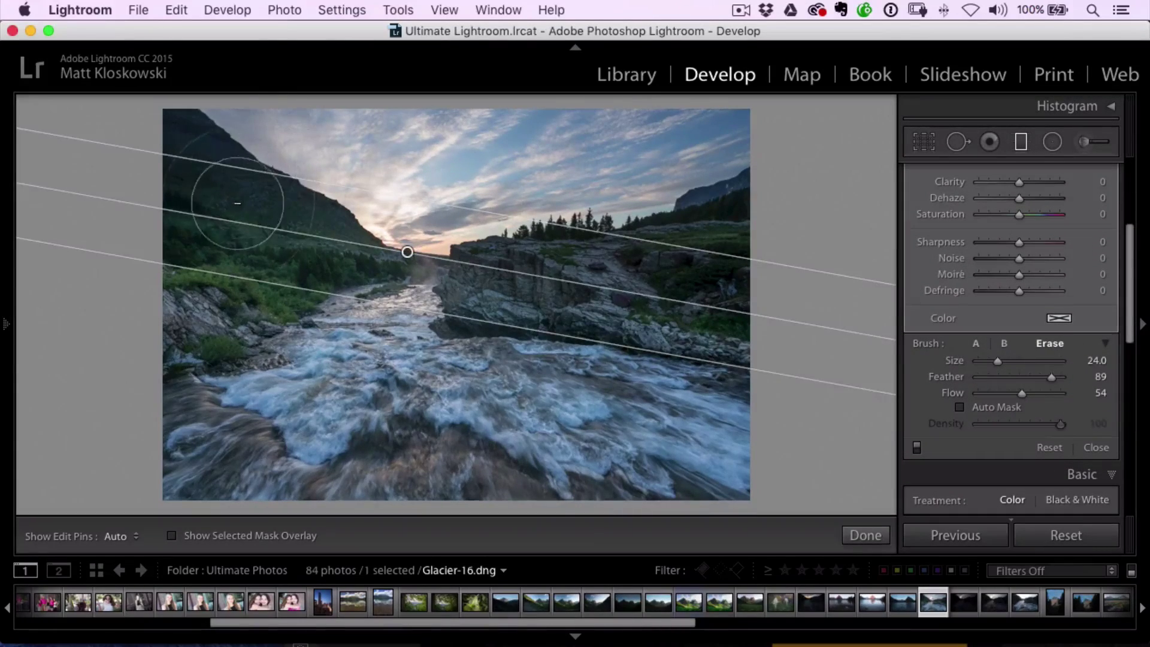
pyautogui.scroll(-1, 219, 205)
pyautogui.scroll(-10, 210, 193)
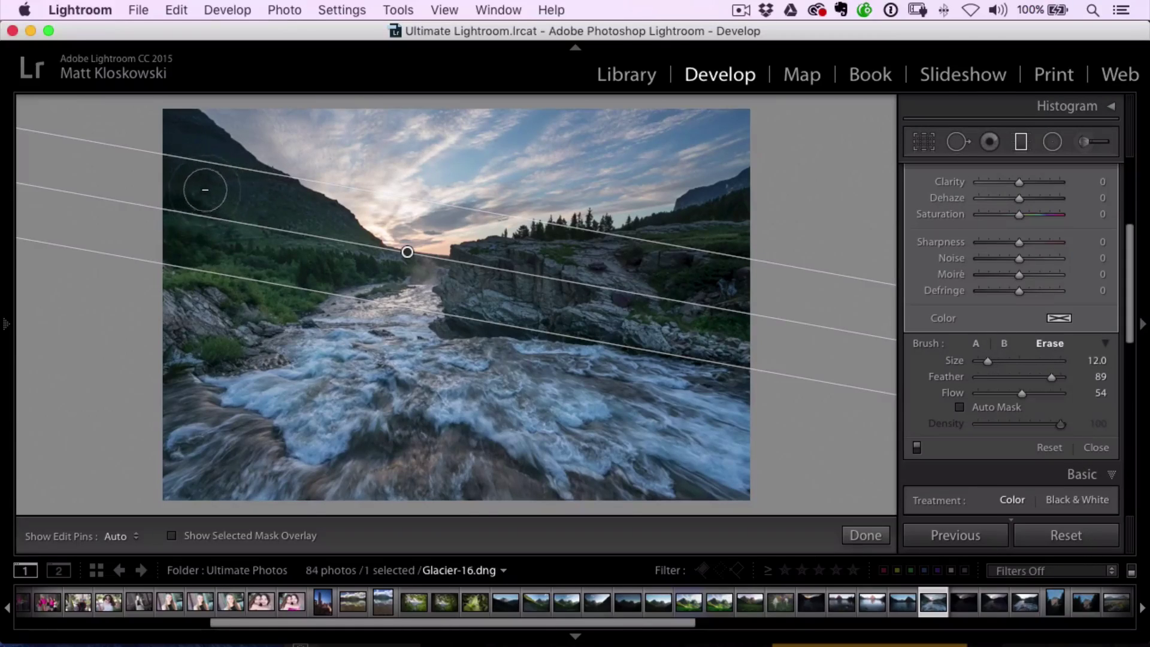
# With pins hidden, erase the sky darkening from the left mountain and riverside rocks
pyautogui.press('h')
pyautogui.scroll(-2, 207, 189)
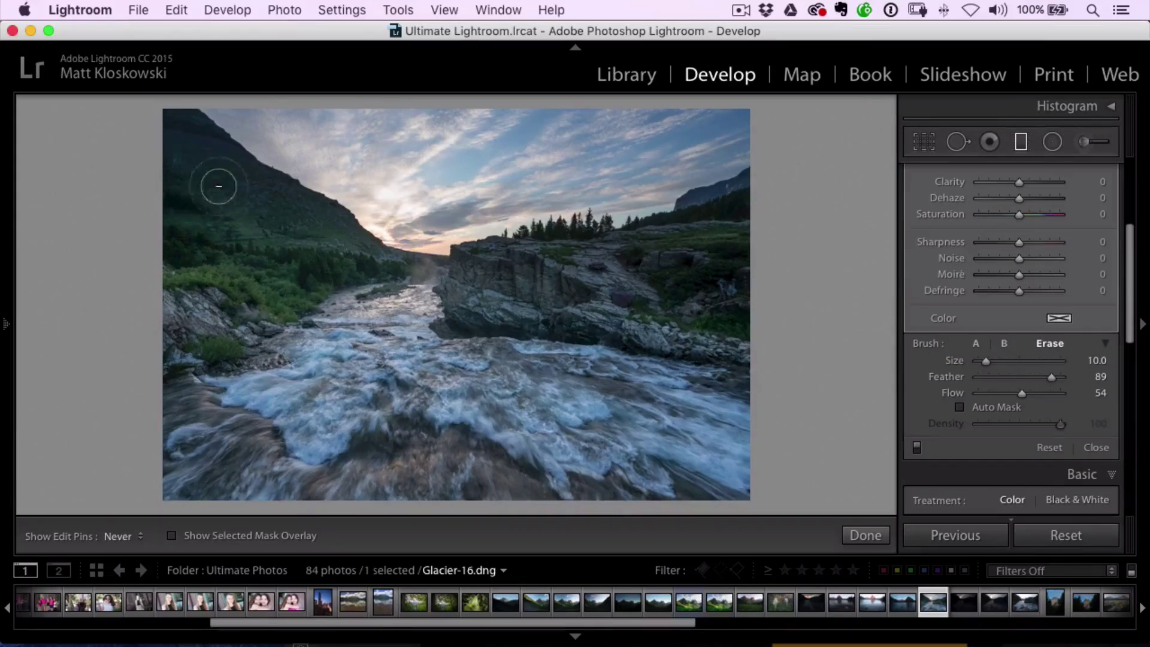
pyautogui.press('h')
pyautogui.scroll(-8, 214, 192)
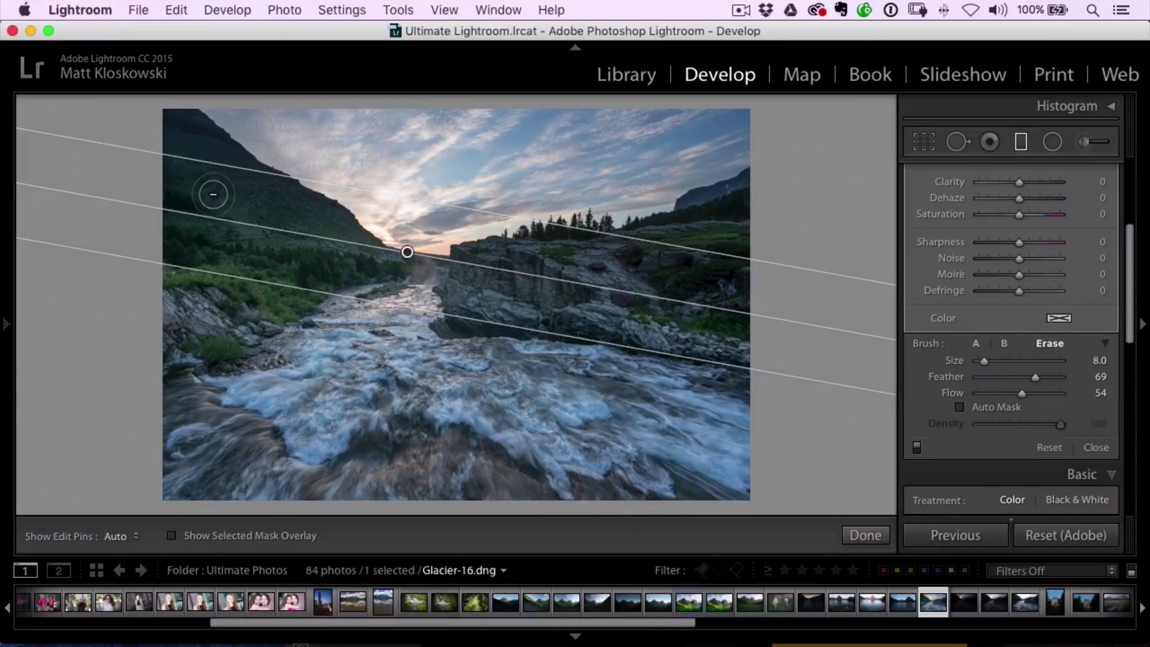
pyautogui.scroll(-1, 181, 134)
pyautogui.press('h')
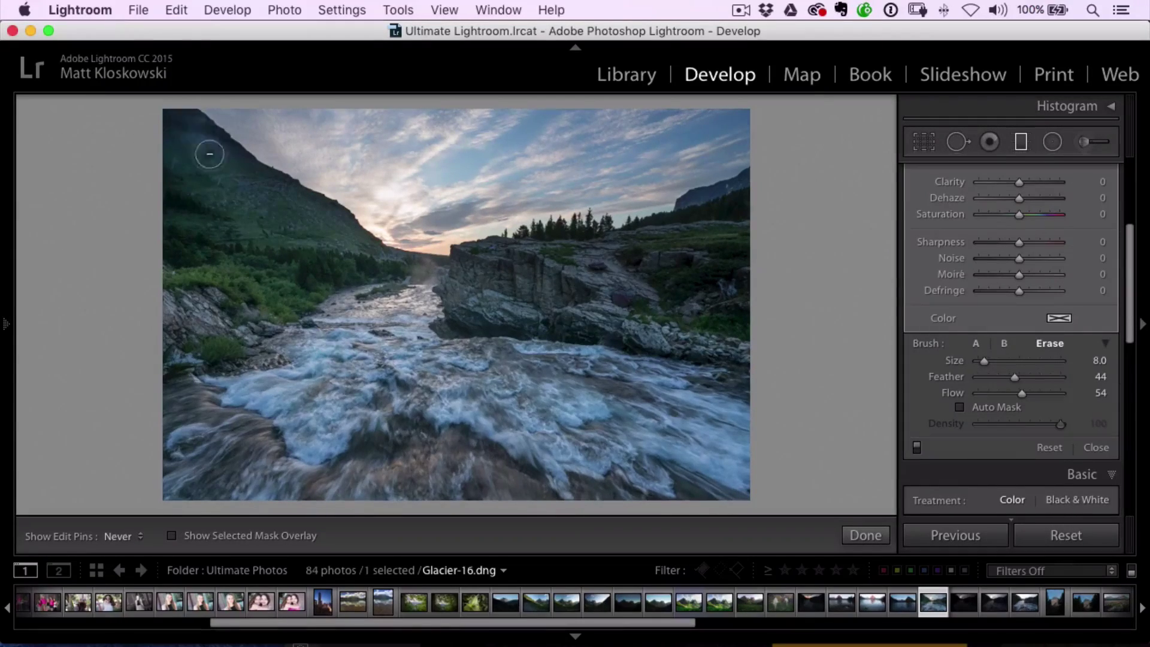
pyautogui.moveTo(347, 258)
pyautogui.mouseDown()
pyautogui.moveTo(651, 258)
pyautogui.moveTo(688, 242)
pyautogui.moveTo(713, 216)
pyautogui.moveTo(703, 213)
pyautogui.moveTo(753, 202)
pyautogui.moveTo(647, 255)
pyautogui.moveTo(653, 276)
pyautogui.moveTo(487, 272)
pyautogui.moveTo(537, 273)
pyautogui.mouseUp()
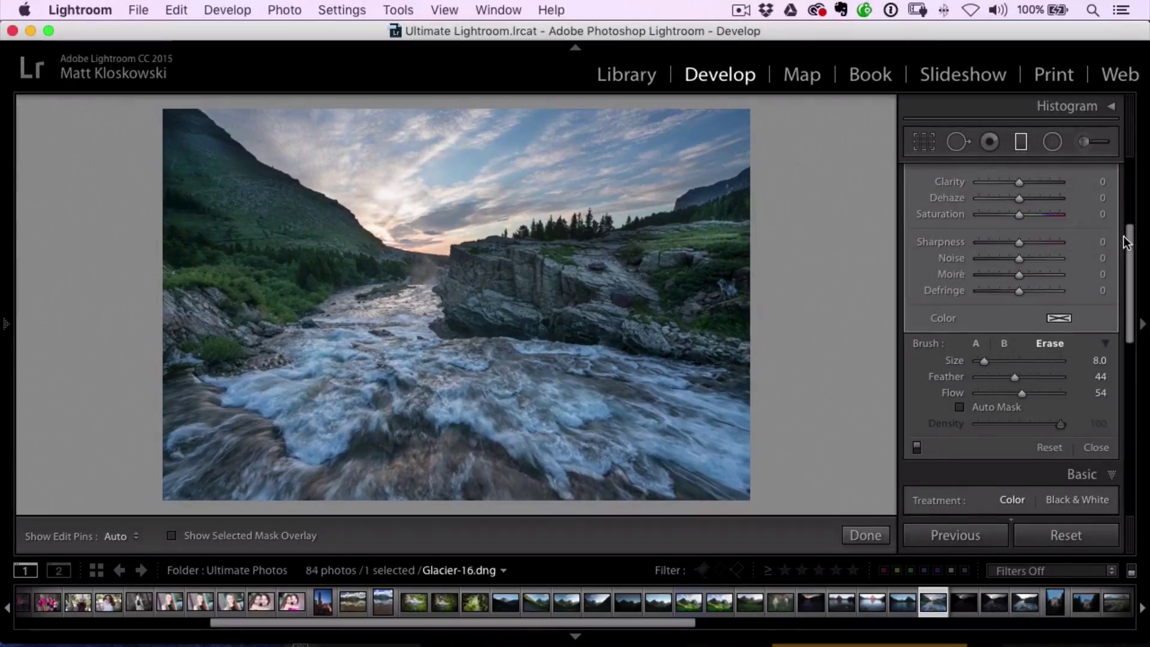
pyautogui.moveTo(1128, 242); pyautogui.dragTo(1084, 193)
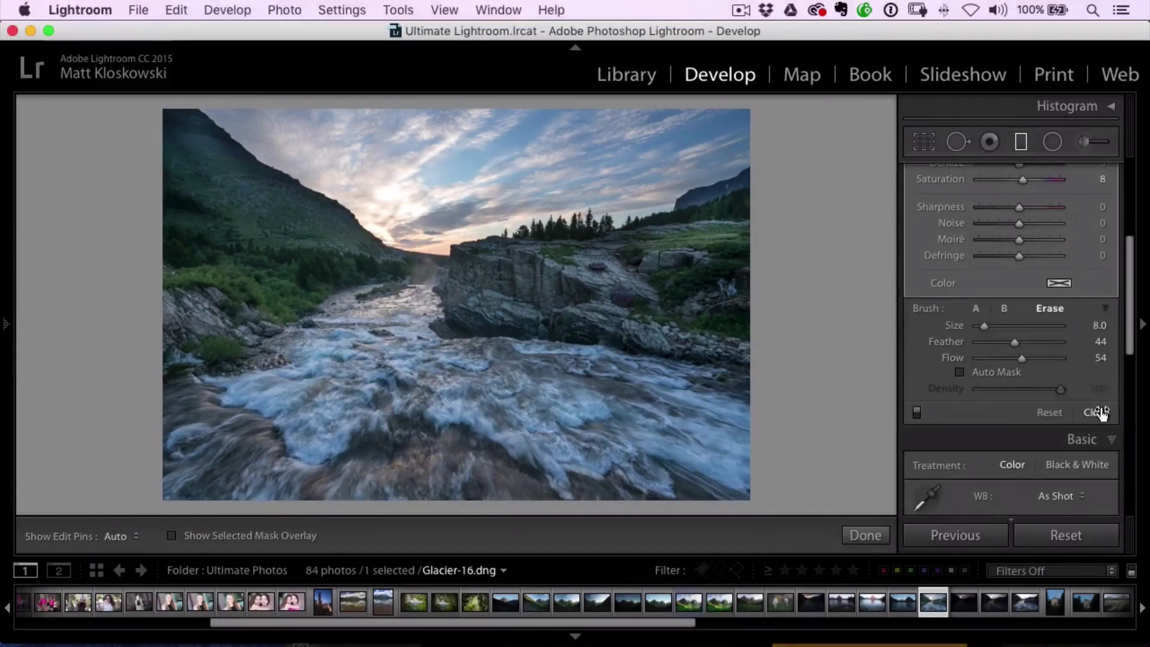
# Close the filter and set Whites +17, Blacks -13 and Clarity +12 with clipping previews
pyautogui.click(1102, 412)
pyautogui.moveTo(1130, 321); pyautogui.dragTo(1090, 238)
pyautogui.press('alt')
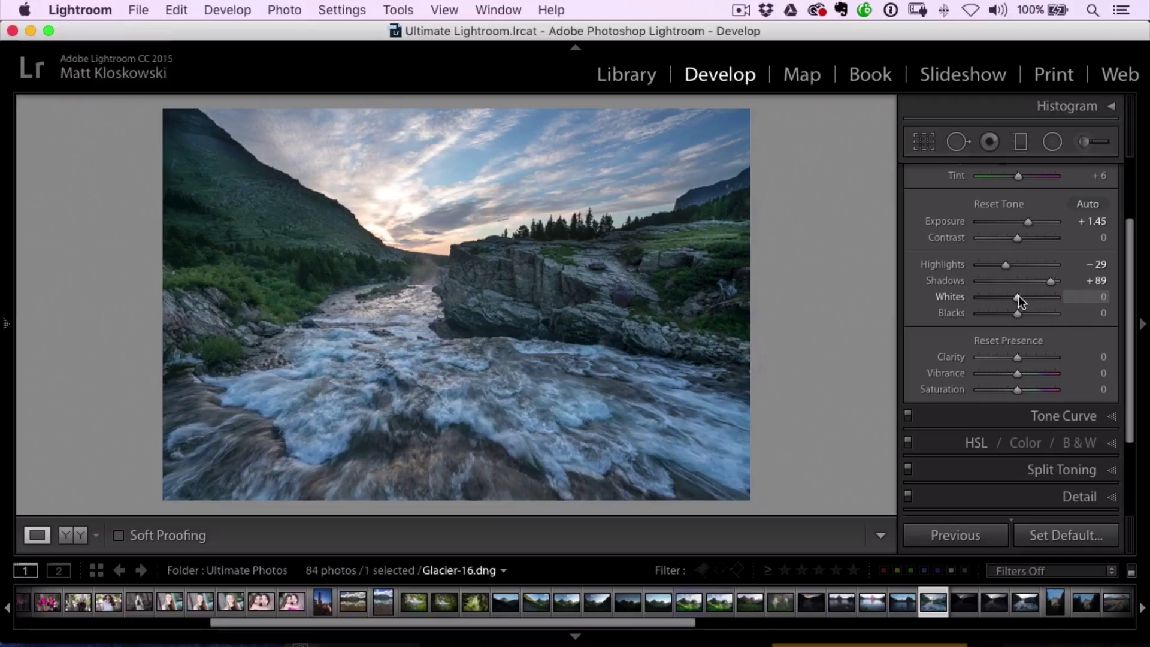
pyautogui.moveTo(1018, 295); pyautogui.dragTo(1025, 296)
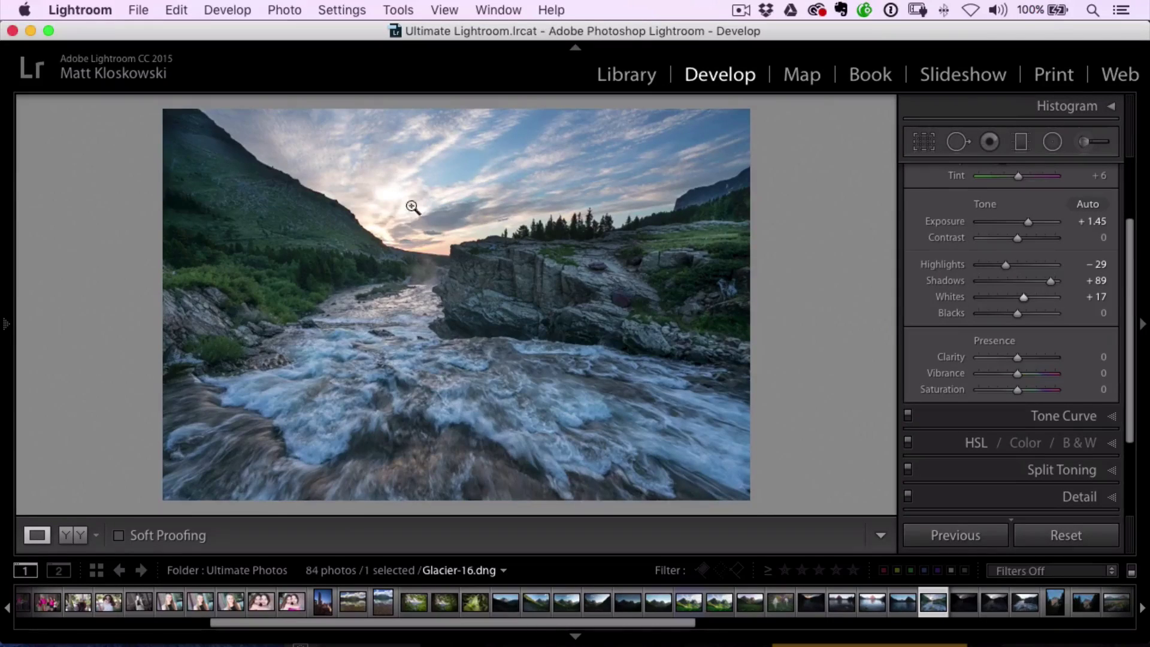
pyautogui.press('alt')
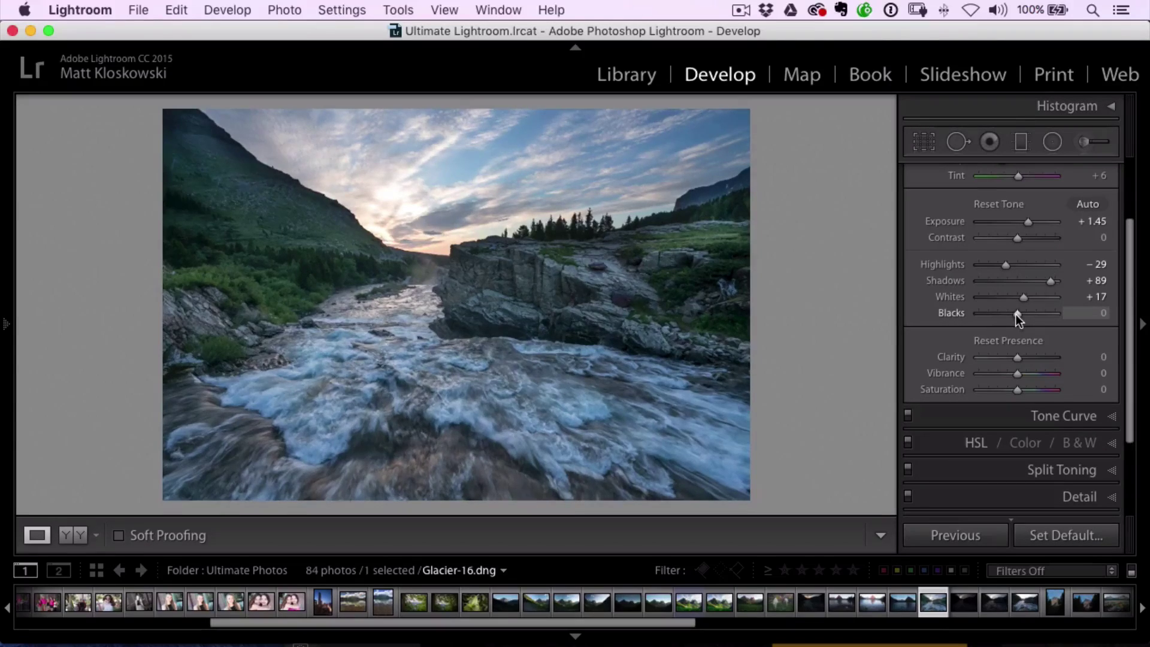
pyautogui.moveTo(1015, 314); pyautogui.dragTo(1010, 314)
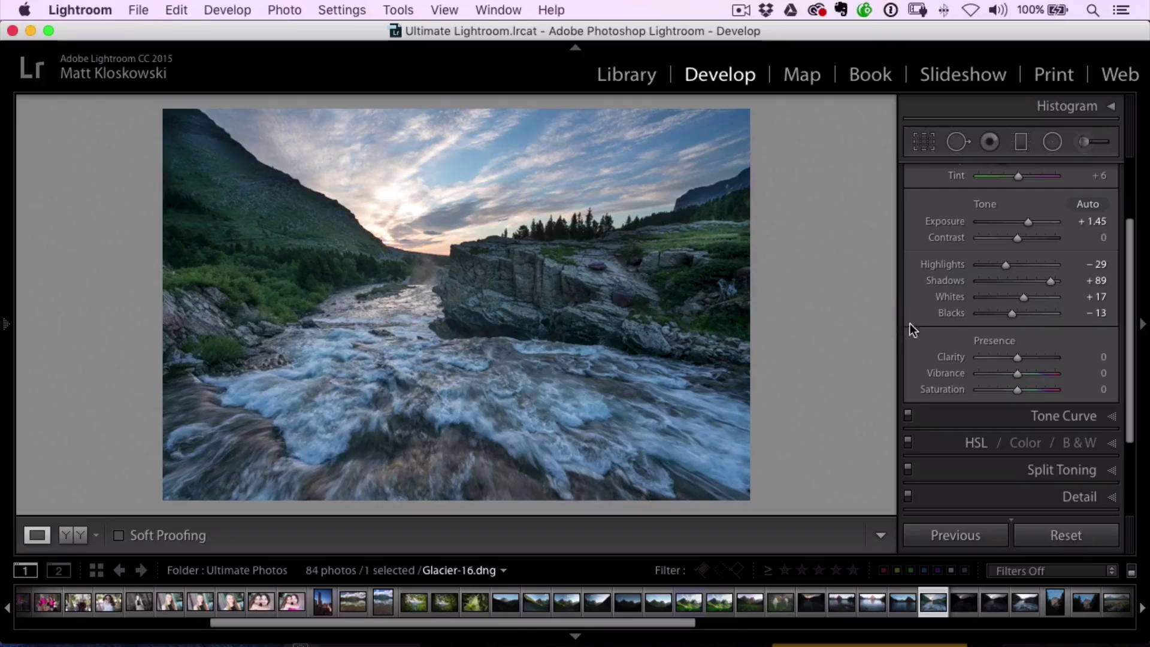
pyautogui.moveTo(1017, 357); pyautogui.dragTo(1025, 357)
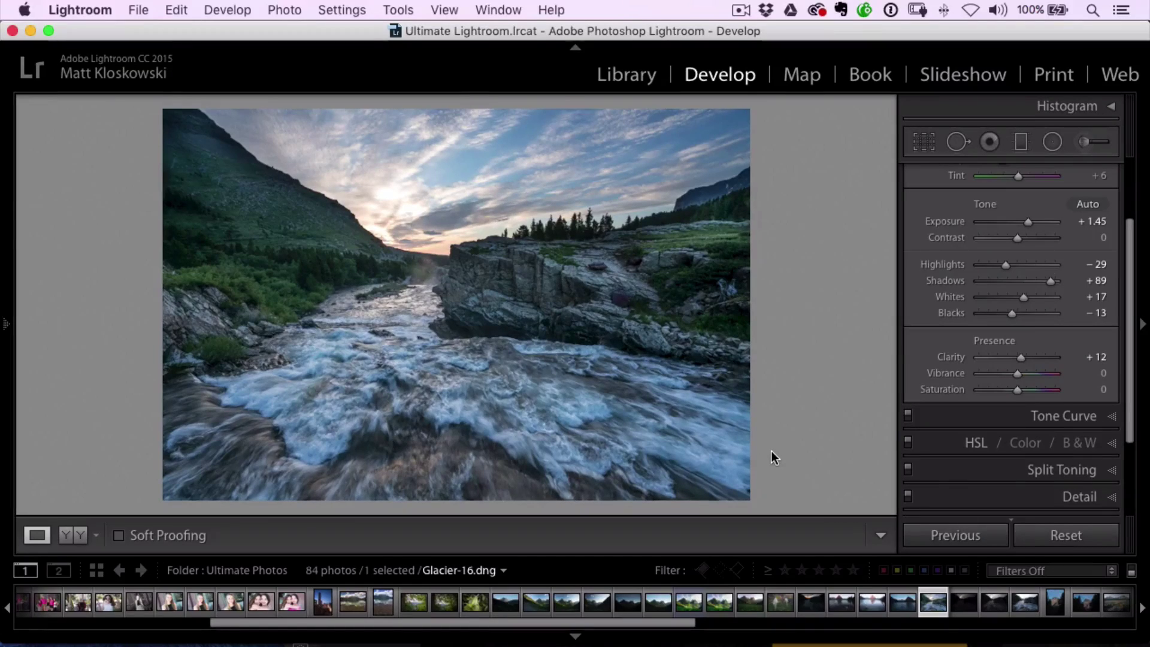
# Set Detail sharpening Amount to 94 and compare the edit against the Before view
pyautogui.click(1072, 494)
pyautogui.moveTo(1009, 397); pyautogui.dragTo(1028, 397)
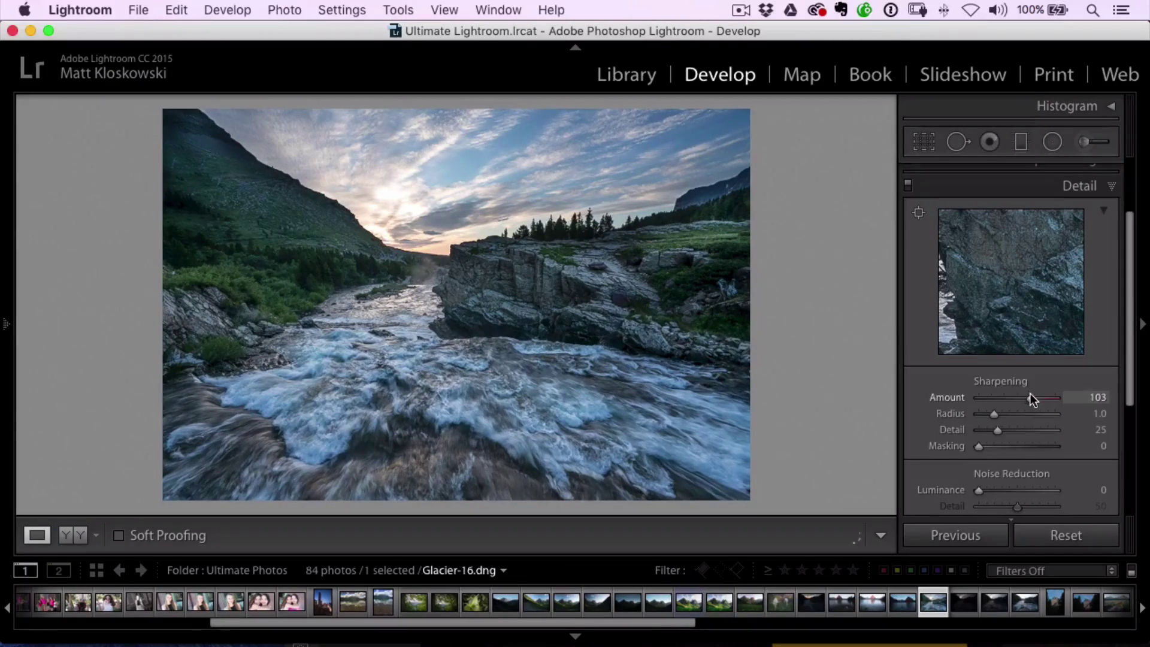
pyautogui.moveTo(1030, 393); pyautogui.dragTo(1028, 393)
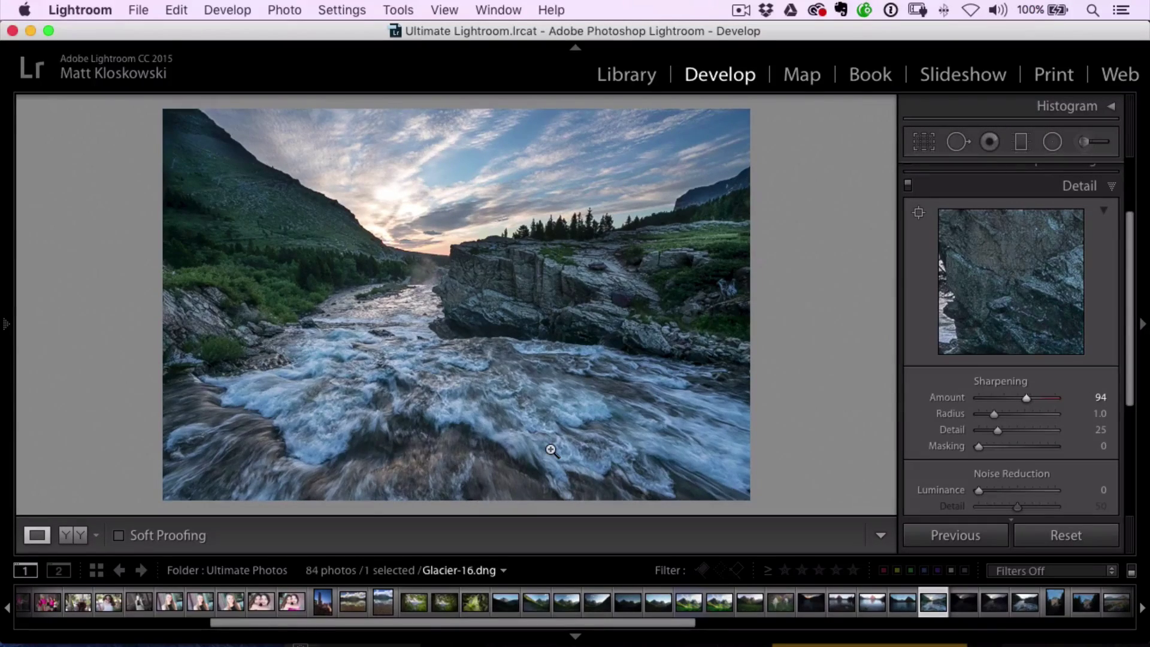
pyautogui.press('\\')
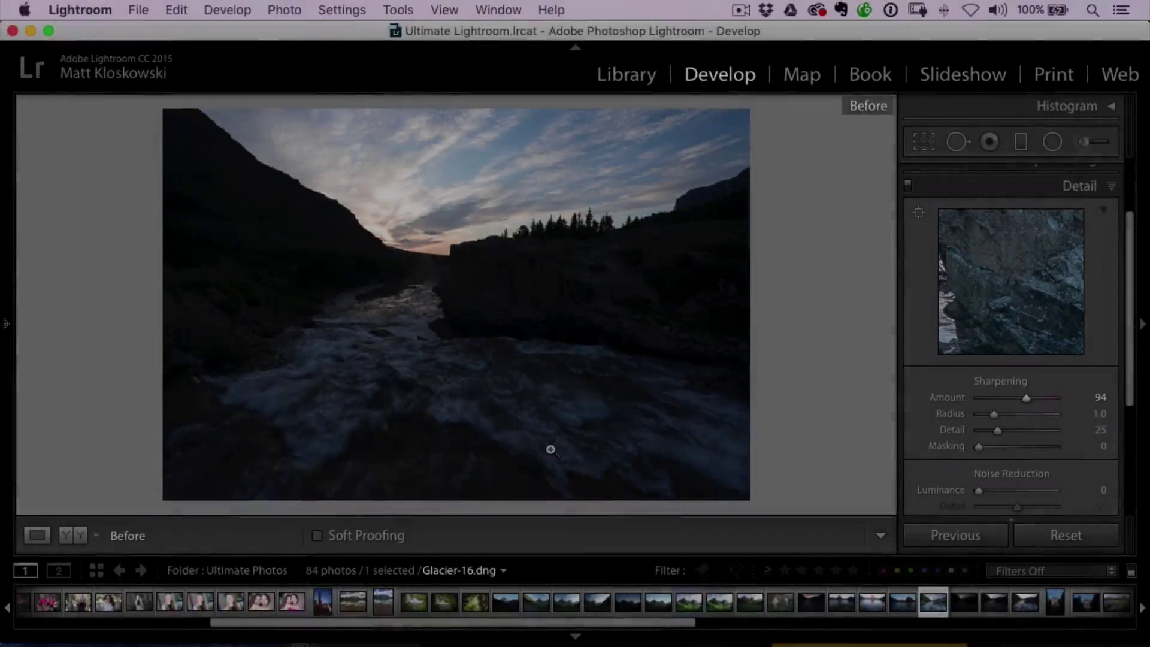
pyautogui.press('\\')
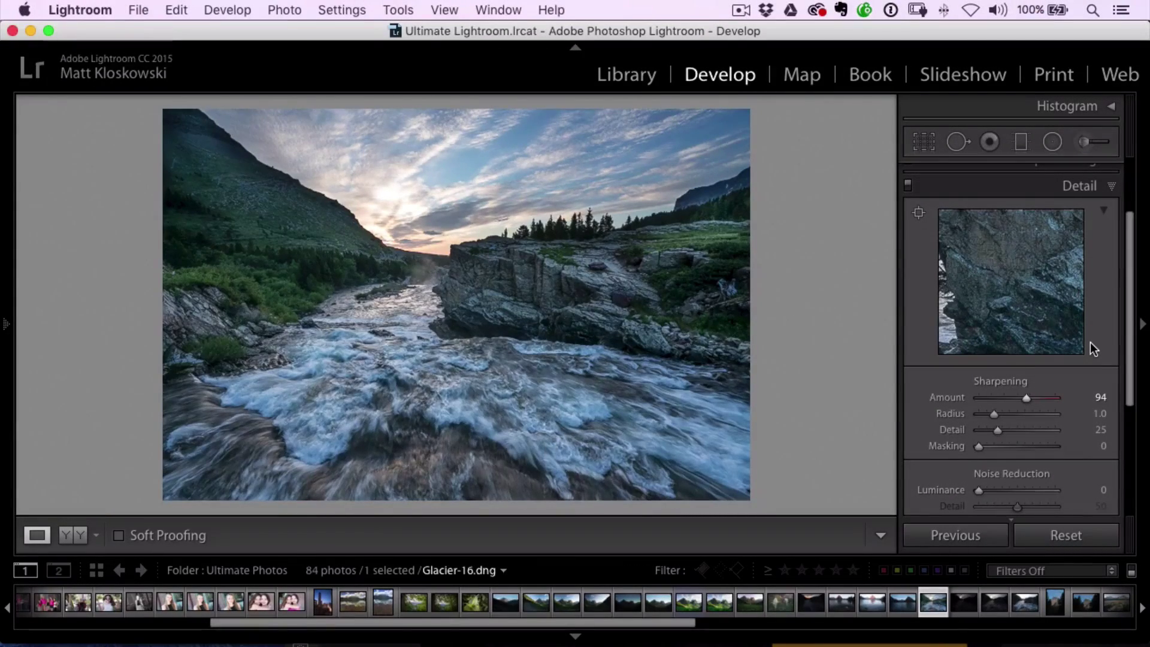
# Raise the white balance Temp from 5,050 to 5,446 in the Basic panel
pyautogui.scroll(5, 1090, 343)
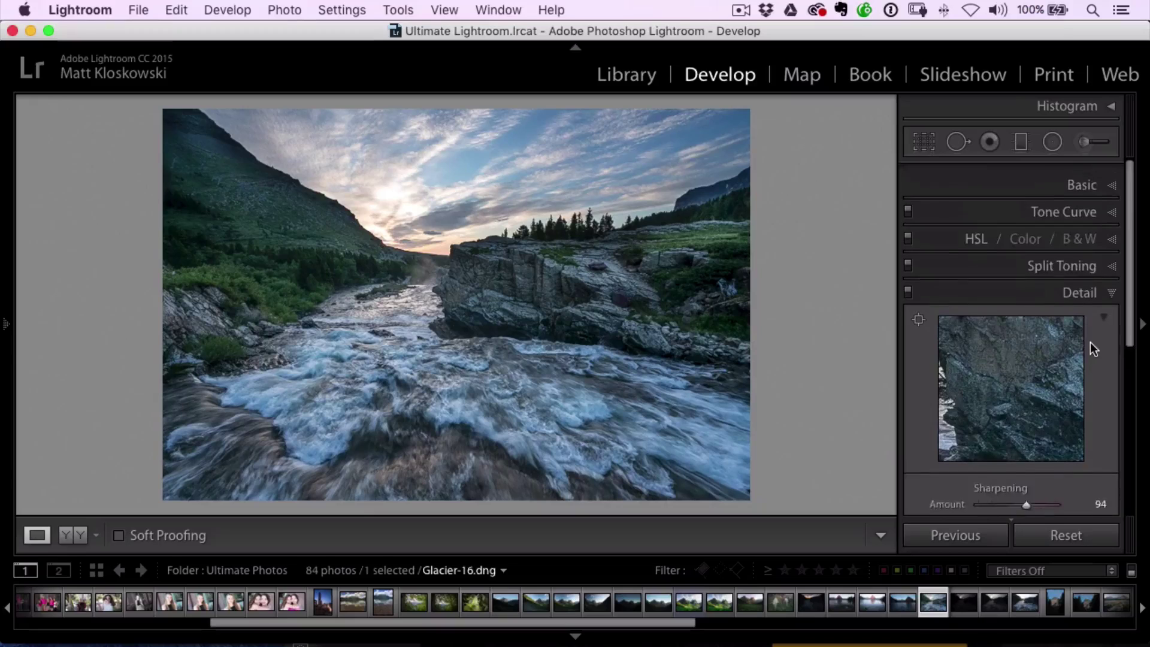
pyautogui.click(1083, 174)
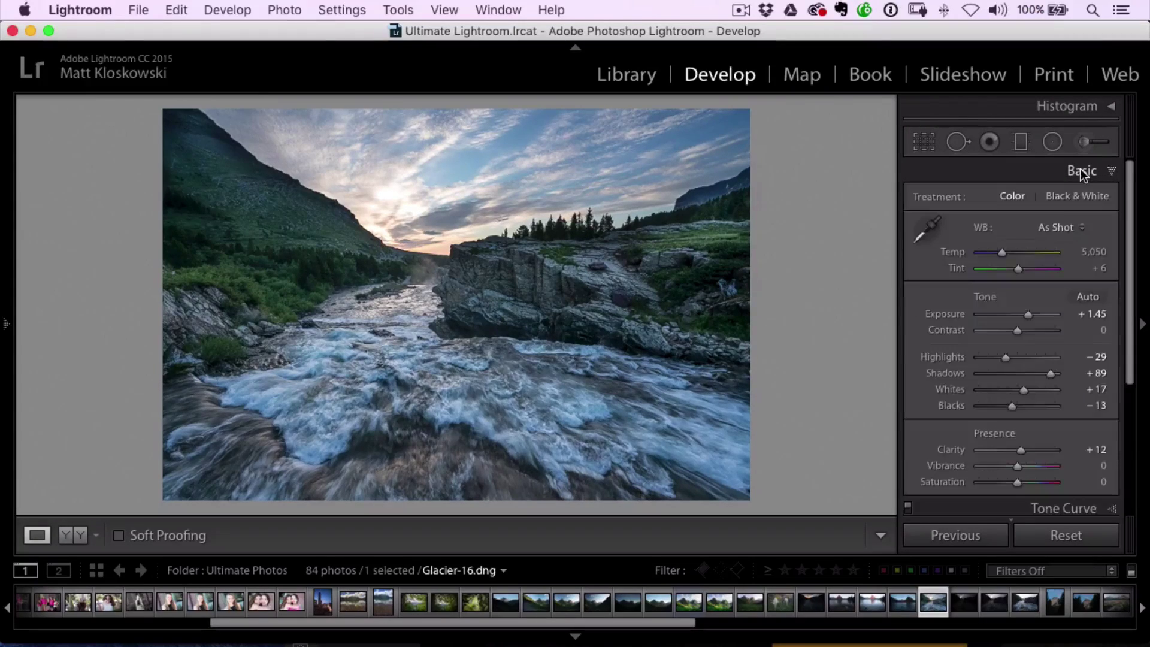
pyautogui.moveTo(1001, 252); pyautogui.dragTo(1005, 253)
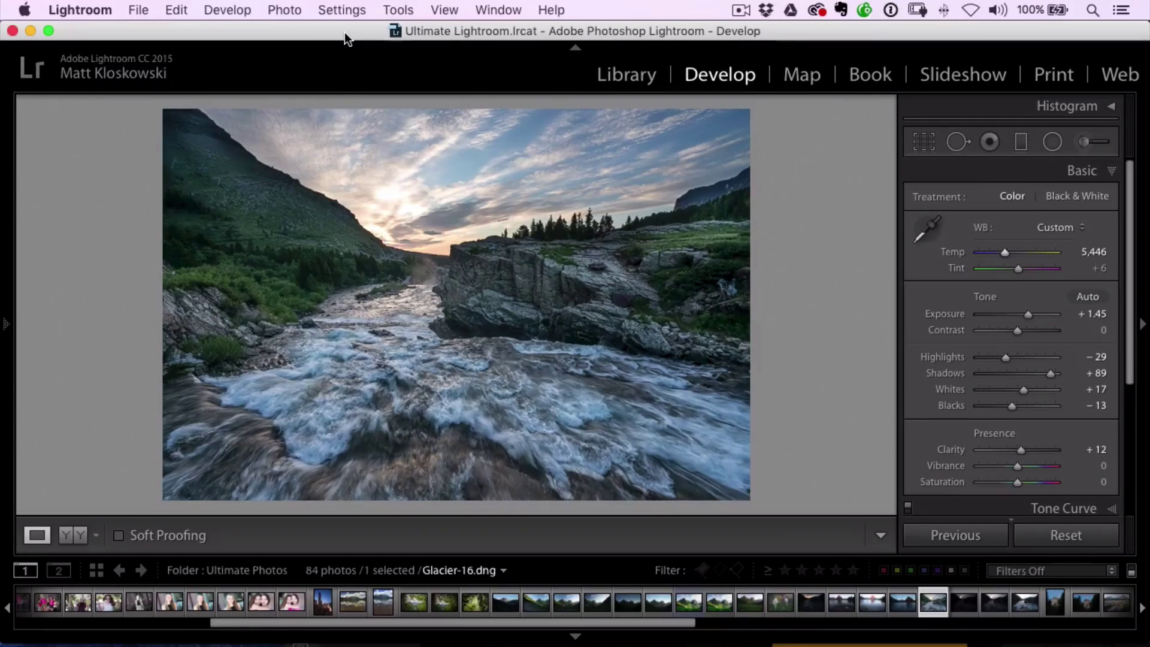
# Send Glacier-16 to ON1 Photo RAW 2017 via Photo > Edit In
pyautogui.click(294, 9)
pyautogui.moveTo(318, 106)
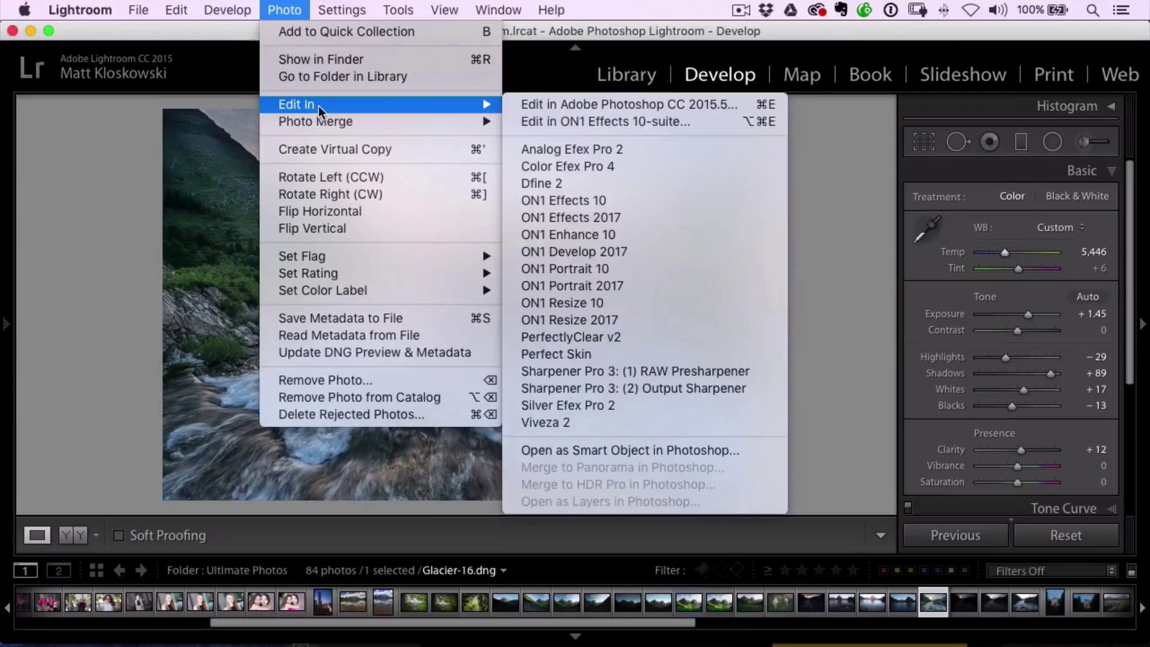
pyautogui.click(624, 218)
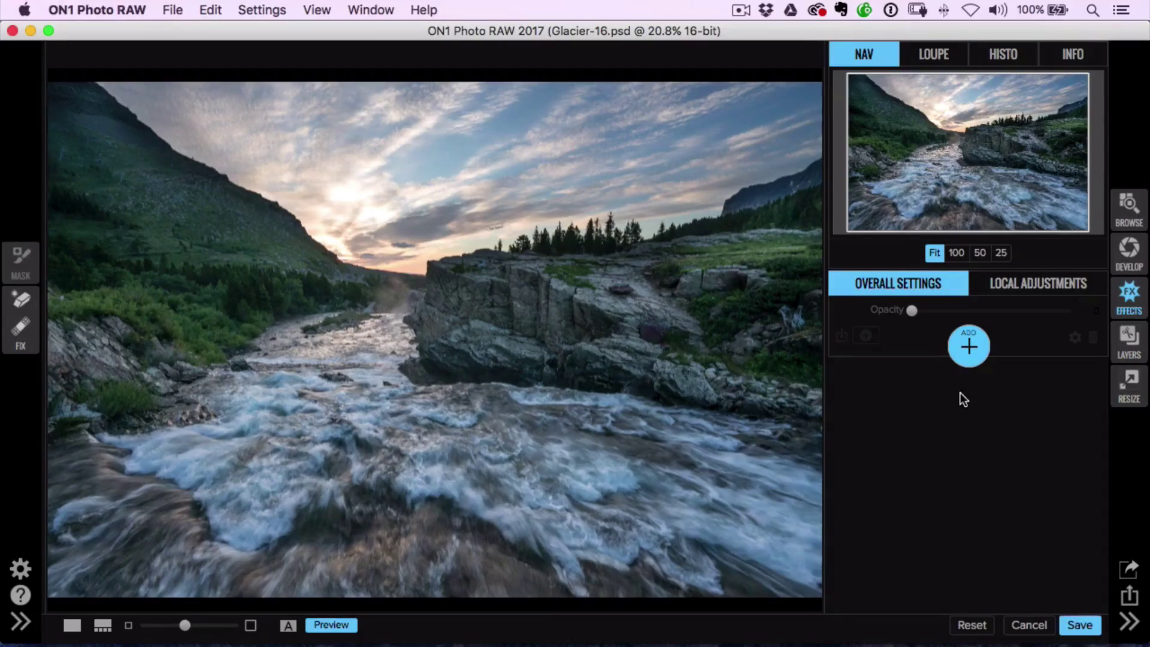
# Add a Dynamic Contrast effect with Large contrast lowered to 13, then reopen the effects list
pyautogui.click(968, 353)
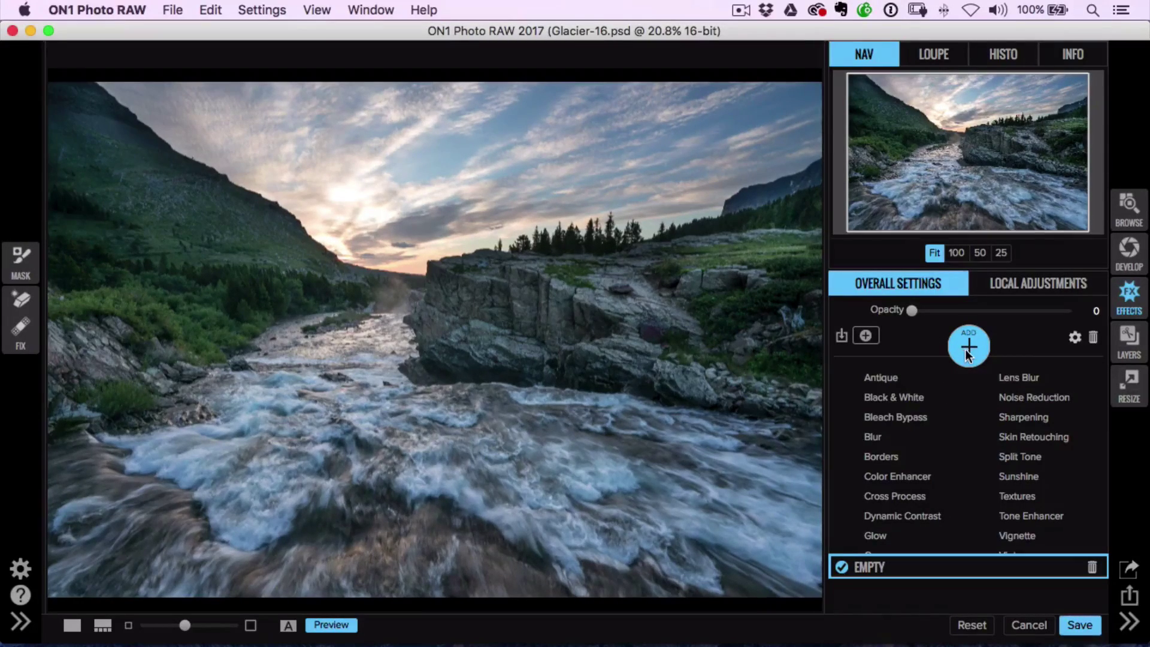
pyautogui.click(894, 516)
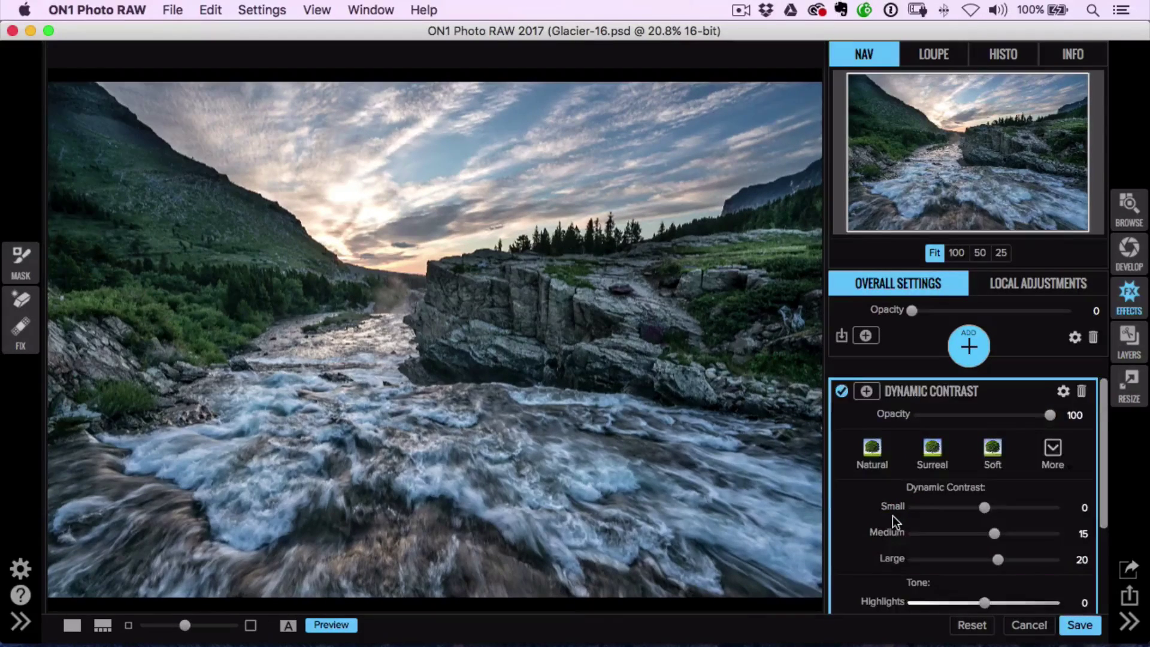
pyautogui.scroll(-2, 893, 516)
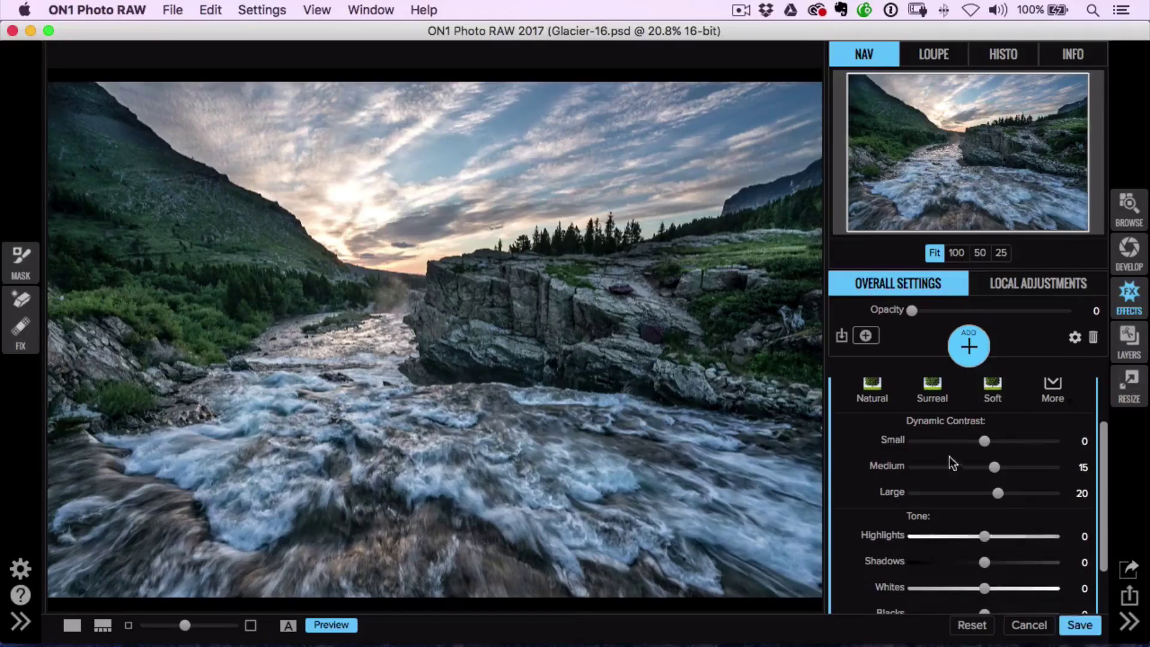
pyautogui.moveTo(998, 494); pyautogui.dragTo(993, 494)
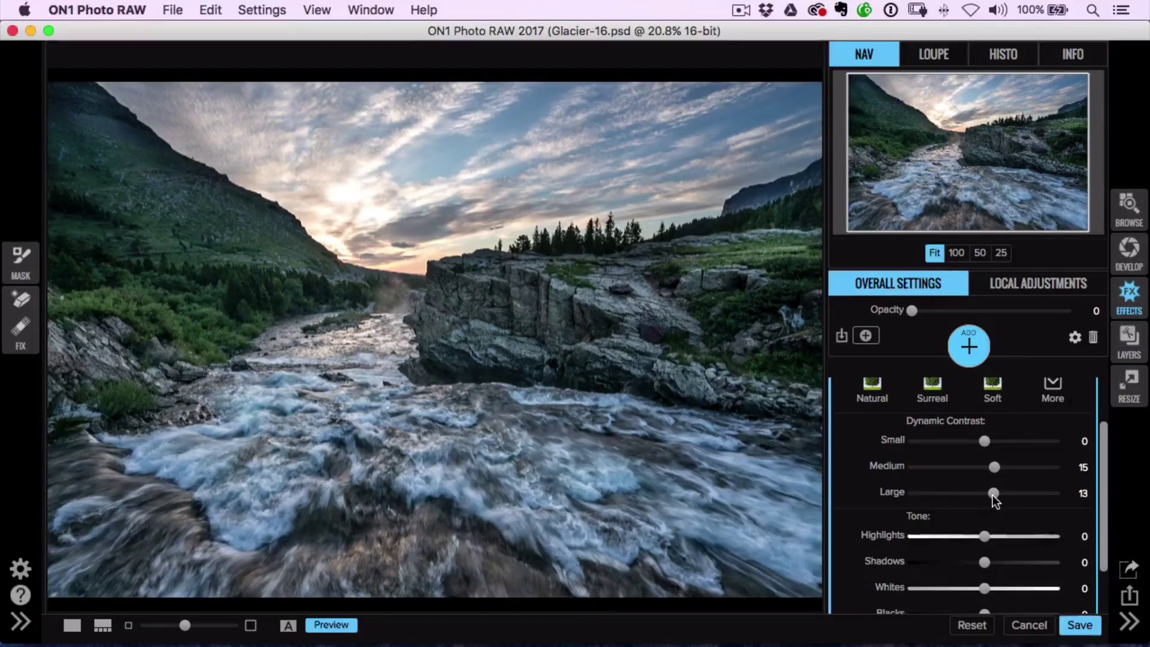
pyautogui.click(969, 346)
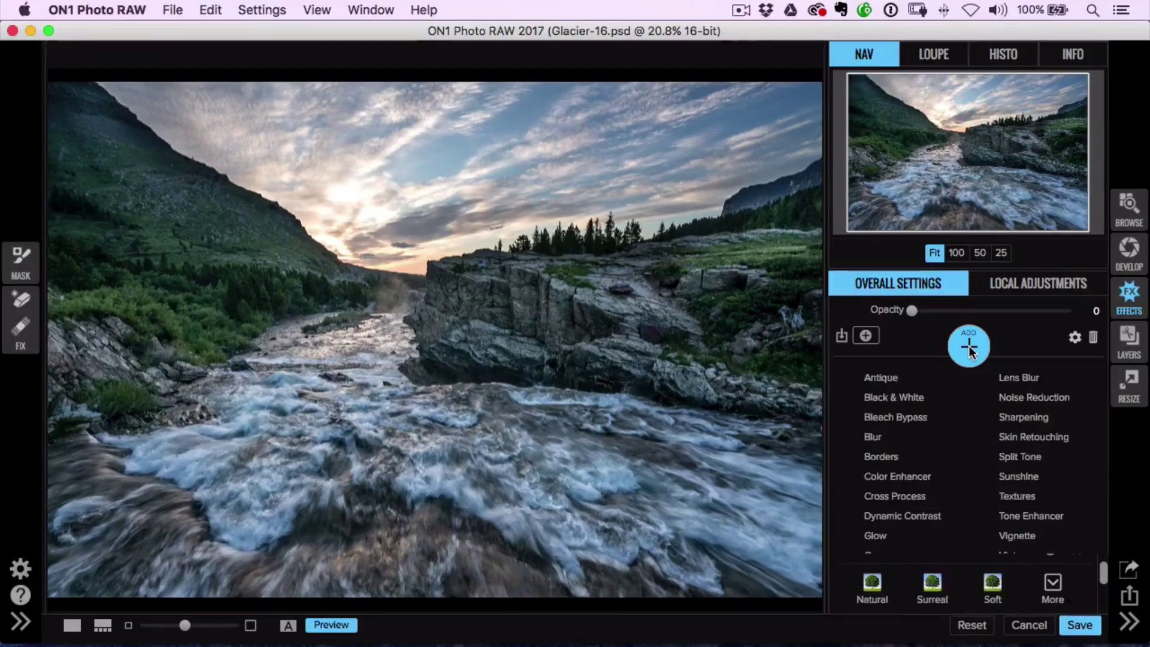
# Add a Sunshine effect and settle its Warmth at 38 and Glow at 13
pyautogui.click(1015, 475)
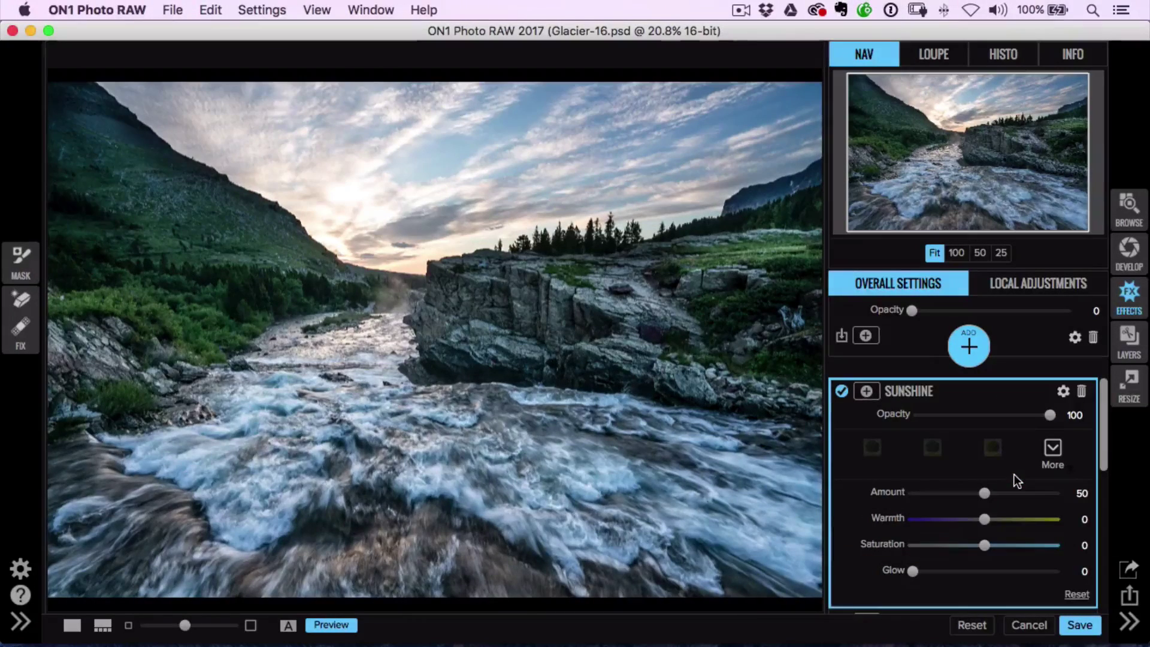
pyautogui.moveTo(913, 570); pyautogui.dragTo(936, 572)
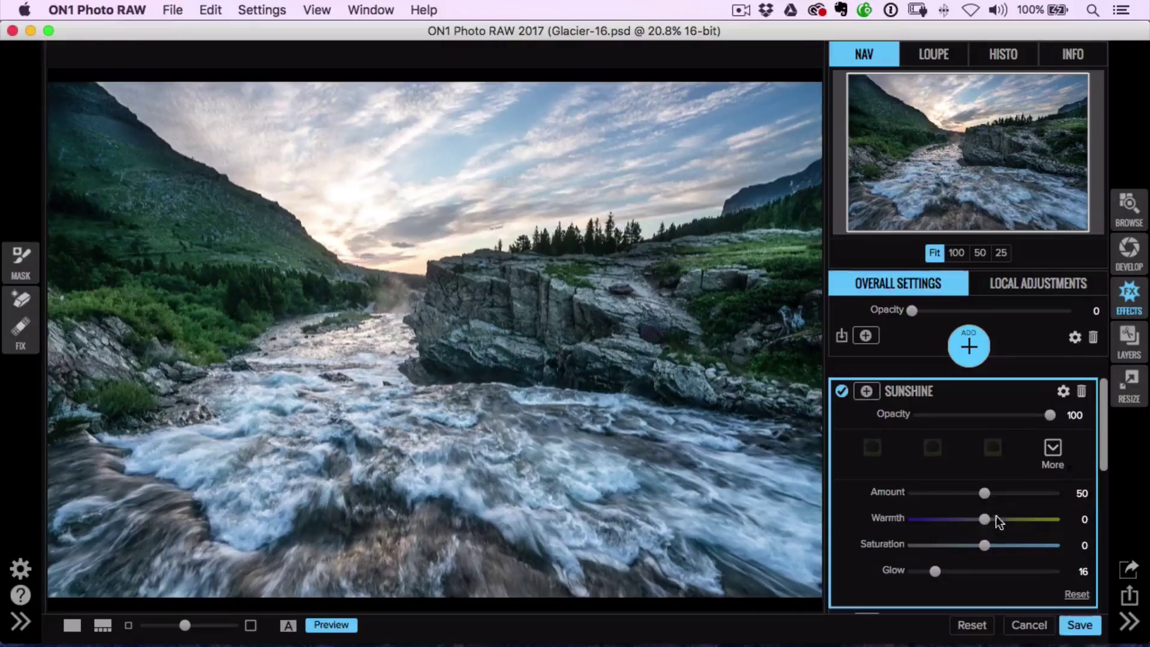
pyautogui.moveTo(996, 518); pyautogui.dragTo(1019, 519)
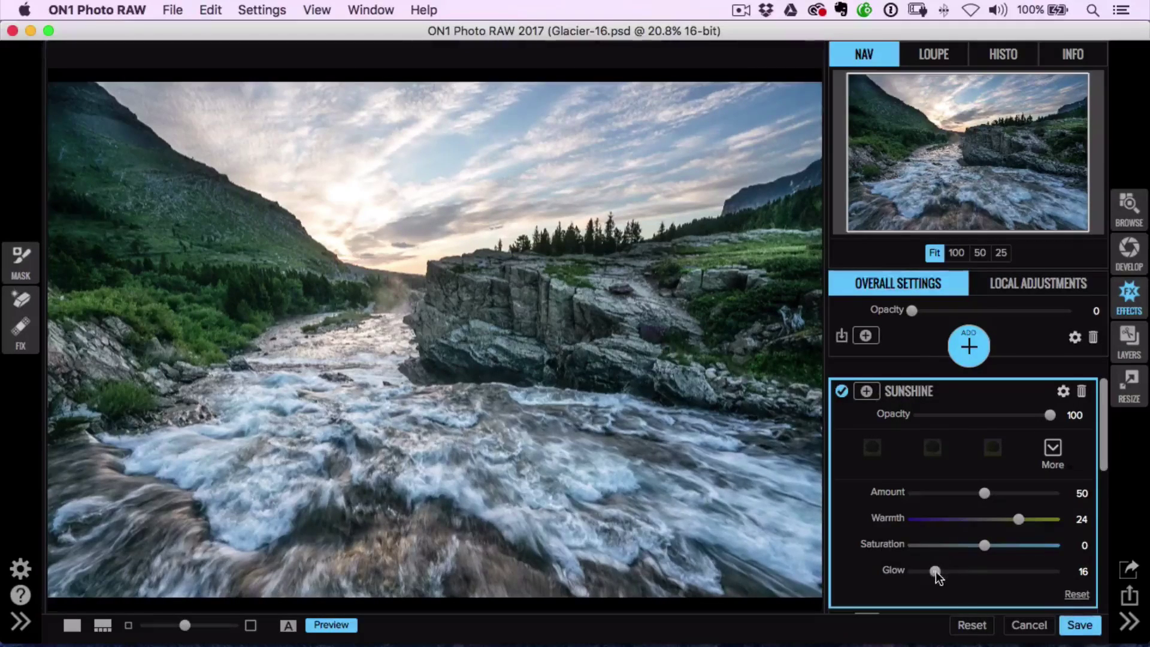
pyautogui.moveTo(935, 571); pyautogui.dragTo(949, 572)
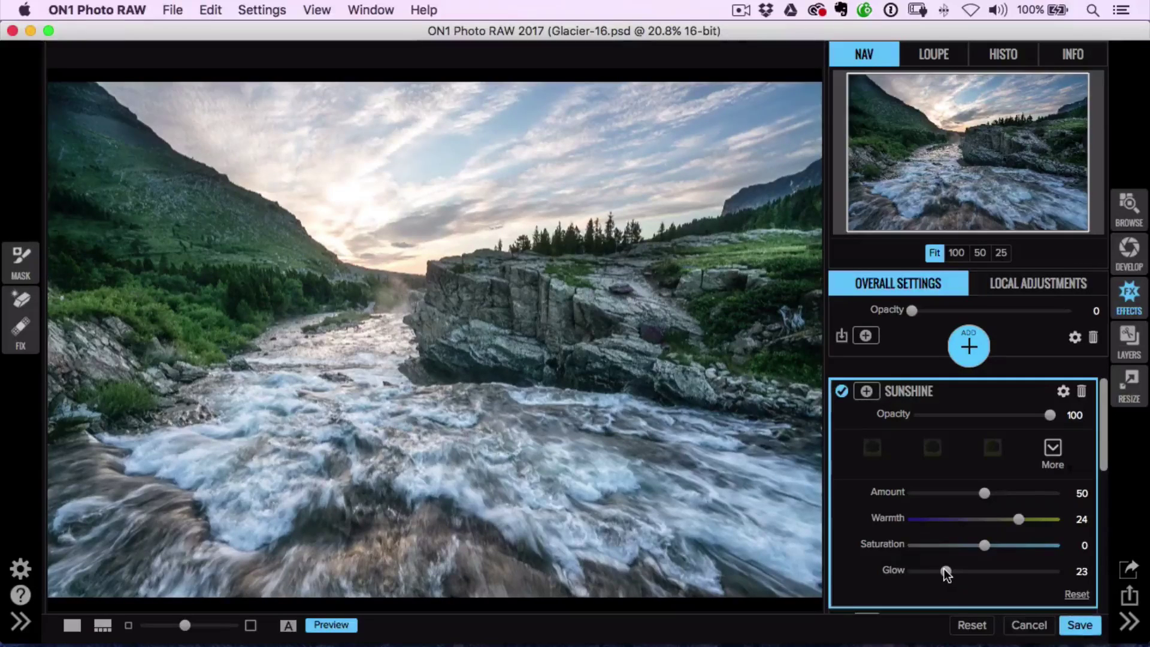
pyautogui.moveTo(945, 570); pyautogui.dragTo(934, 569)
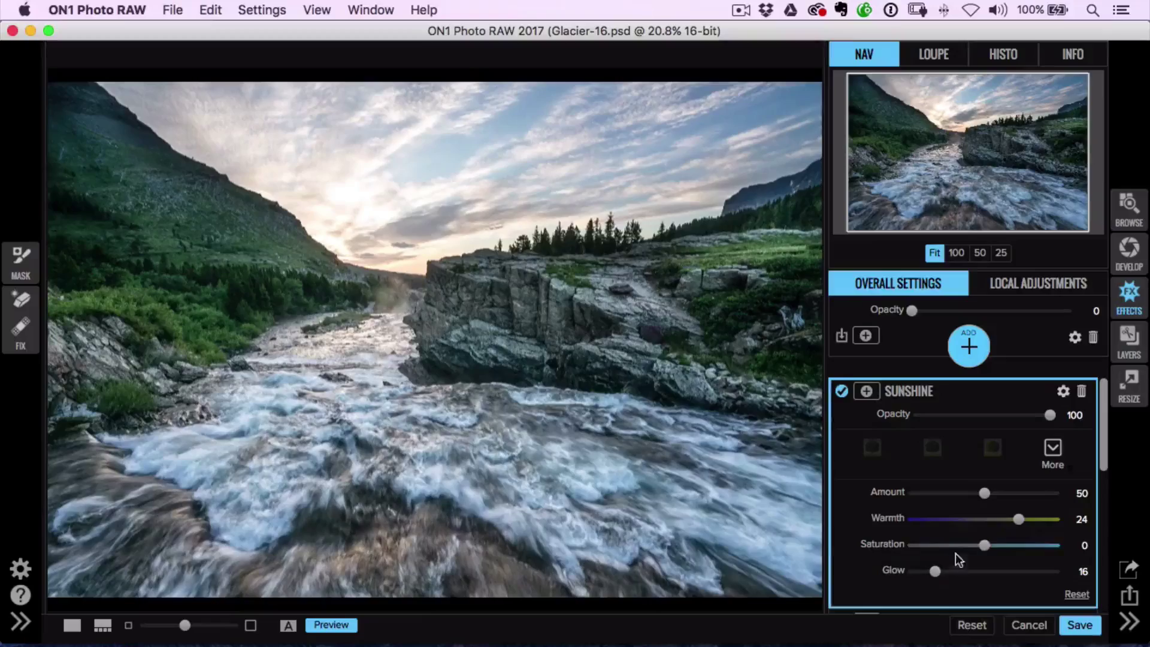
pyautogui.moveTo(939, 574)
pyautogui.mouseDown()
pyautogui.moveTo(1044, 574)
pyautogui.moveTo(872, 570)
pyautogui.moveTo(929, 566)
pyautogui.mouseUp()
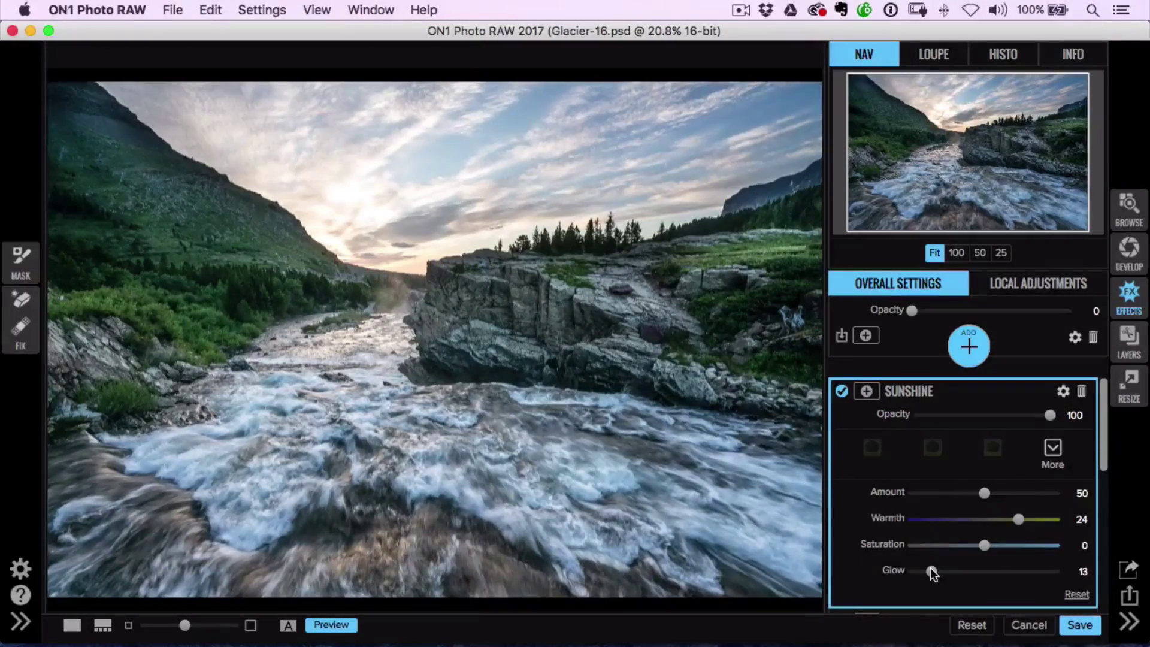
pyautogui.moveTo(1019, 519); pyautogui.dragTo(1029, 522)
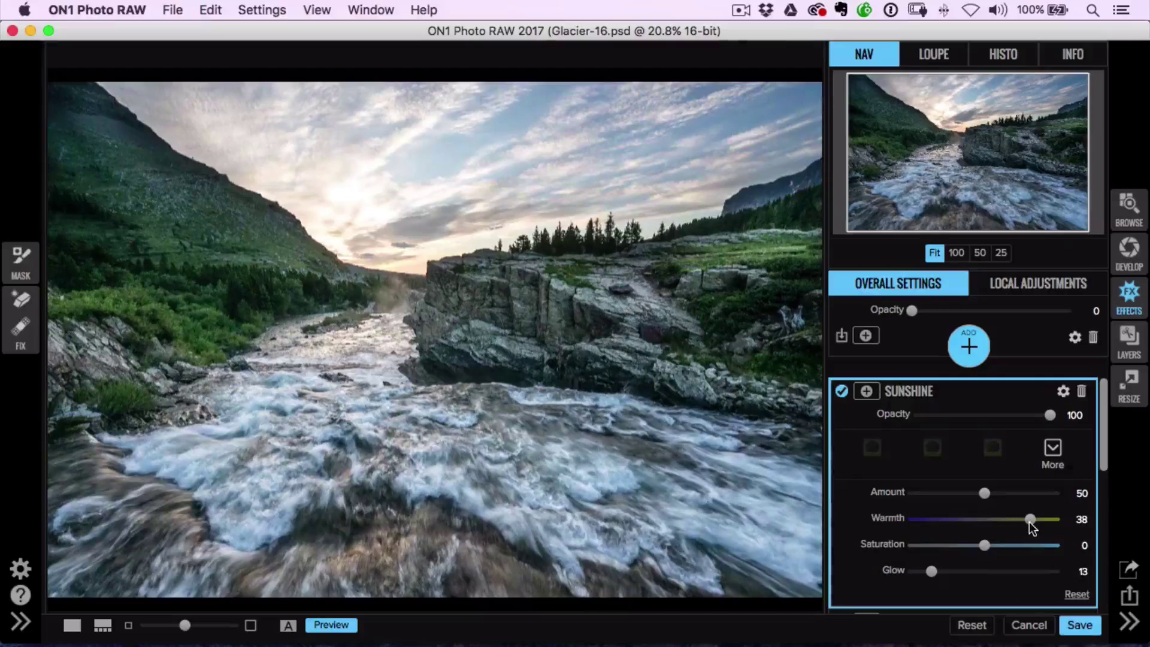
# Lower the Sunshine filter's opacity so it blends in more subtly
pyautogui.click(965, 390)
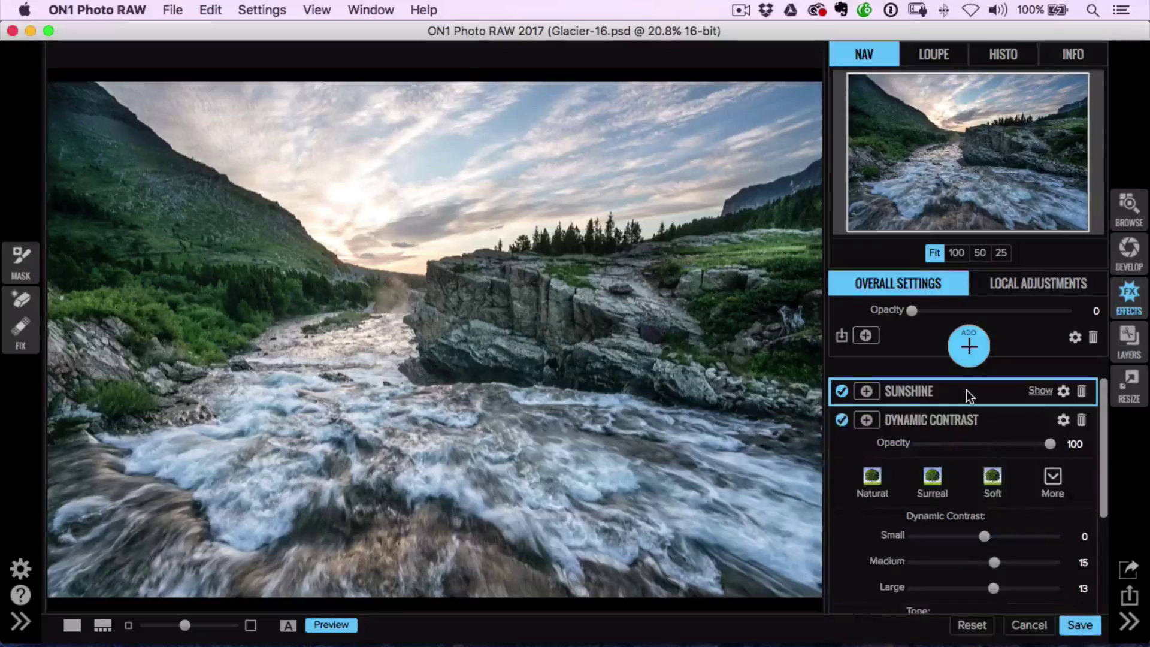
pyautogui.click(965, 389)
pyautogui.click(966, 415)
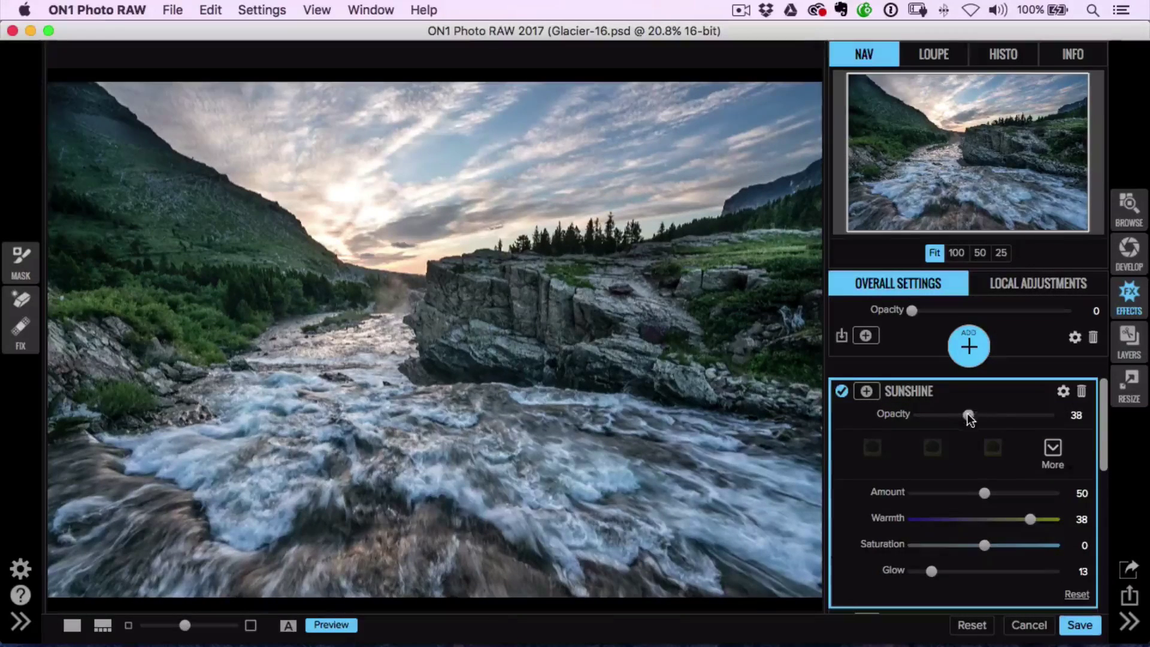
pyautogui.moveTo(968, 417); pyautogui.dragTo(989, 412)
# Set the Vignette to Brightness -35, Size 40 and Feather 87
pyautogui.click(983, 388)
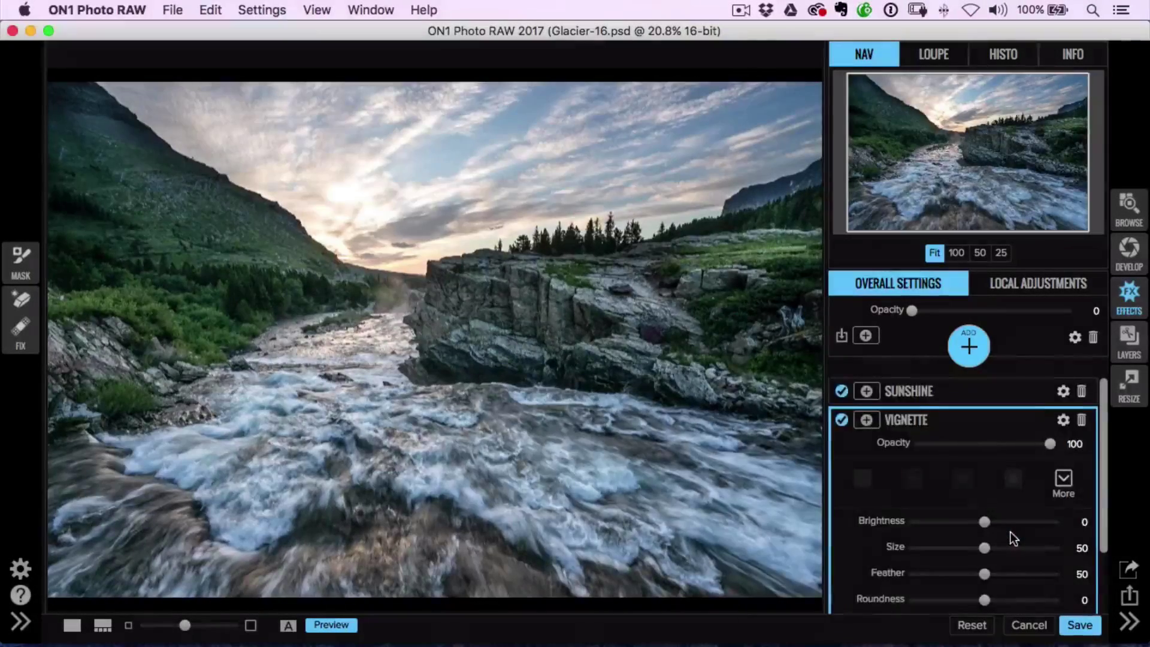
pyautogui.moveTo(981, 481); pyautogui.dragTo(963, 481)
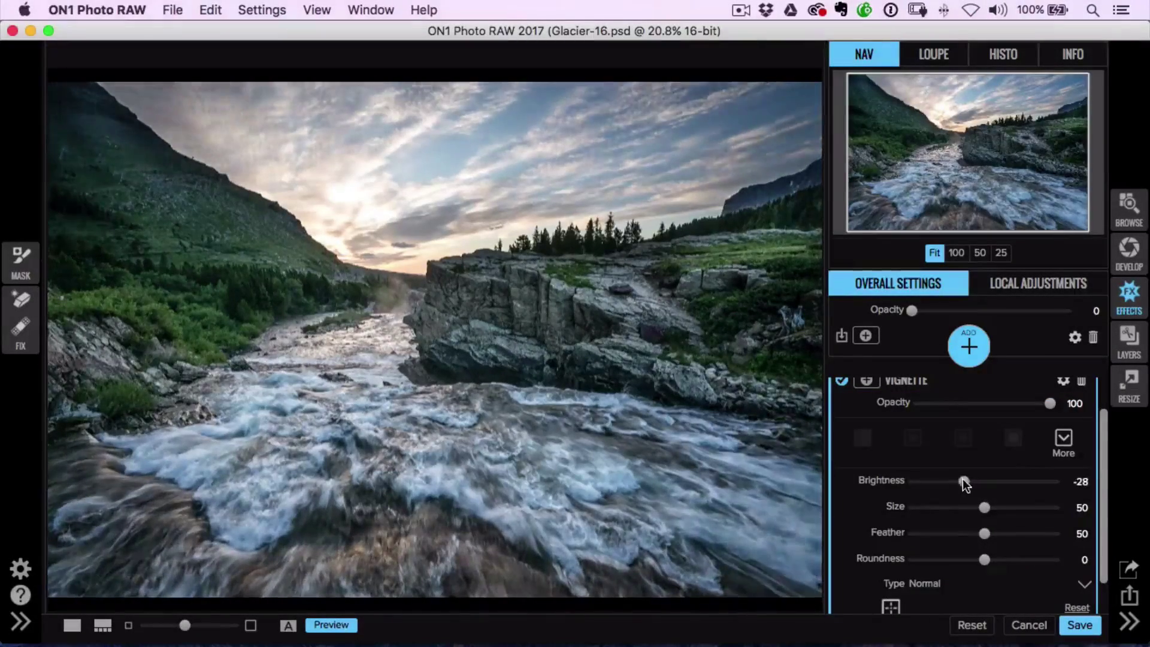
pyautogui.moveTo(984, 533); pyautogui.dragTo(957, 481)
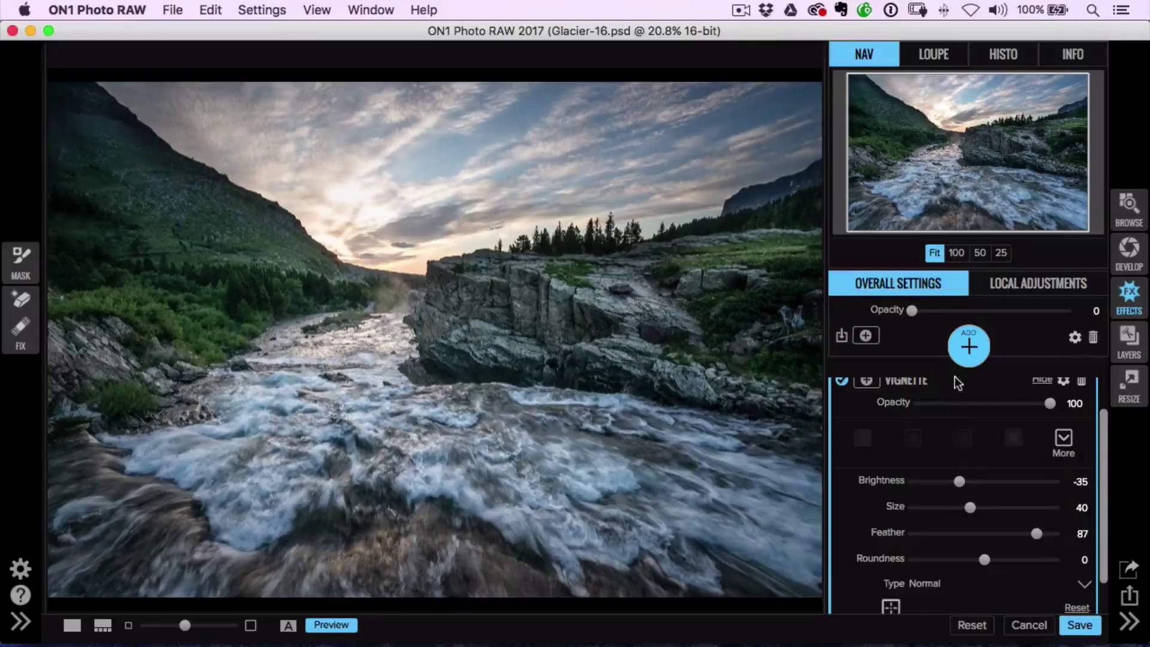
pyautogui.scroll(2, 1101, 460)
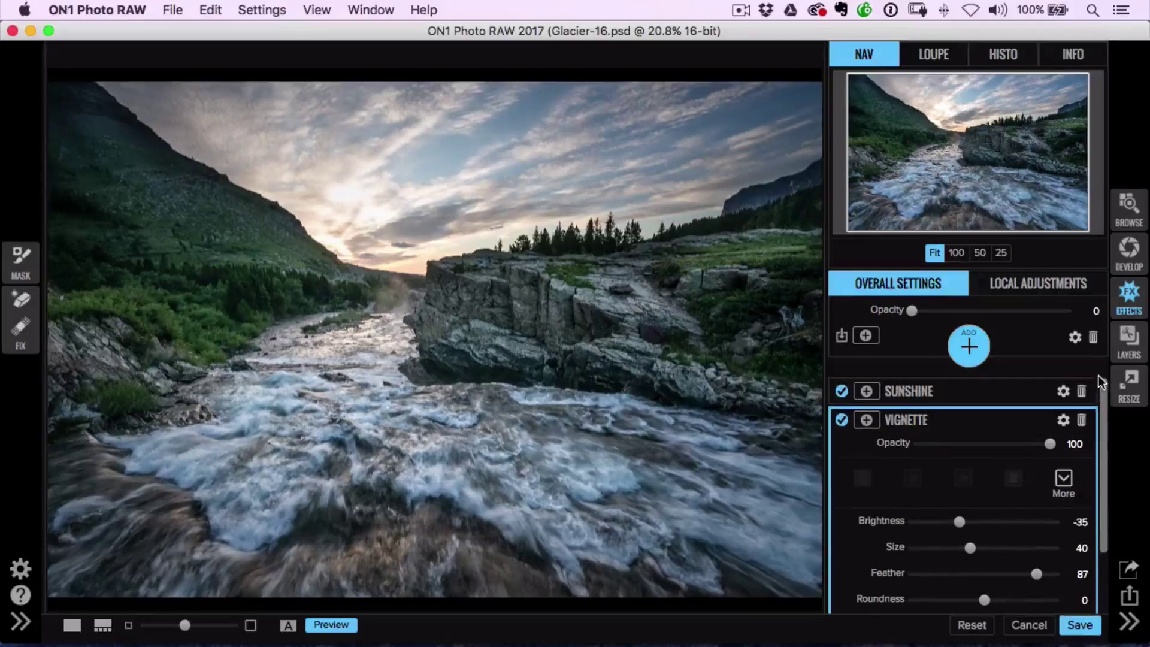
# Toggle the Vignette off and on to compare, collapsing its panel, leaving Vignette, Sunshine and Dynamic Contrast enabled
pyautogui.click(842, 420)
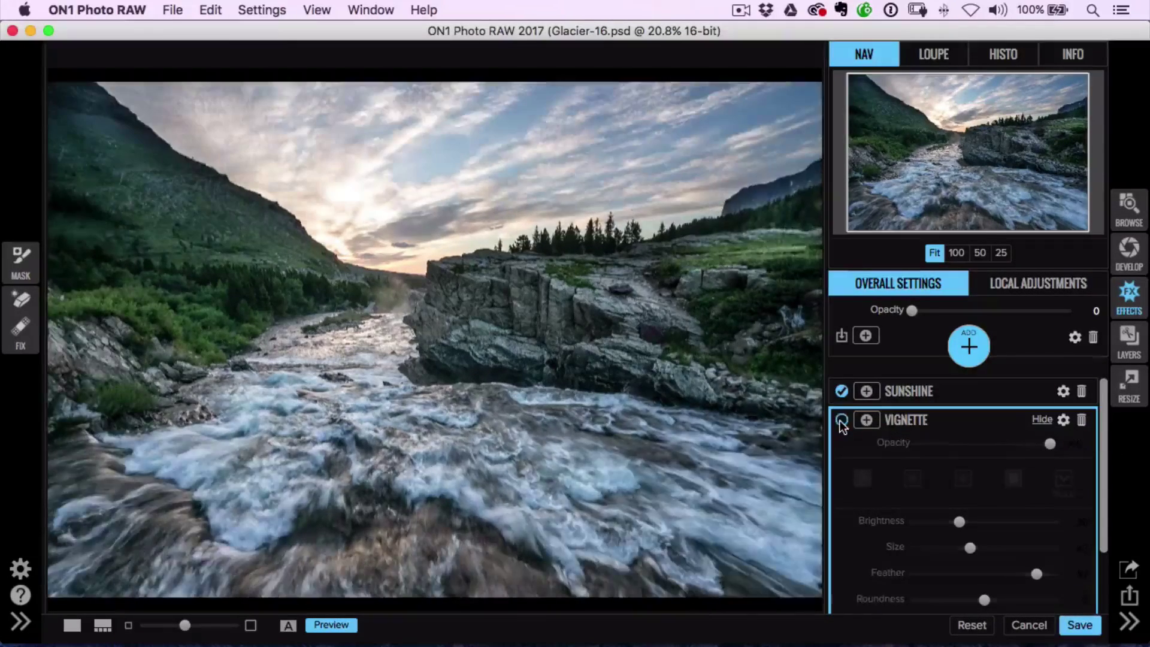
pyautogui.click(842, 421)
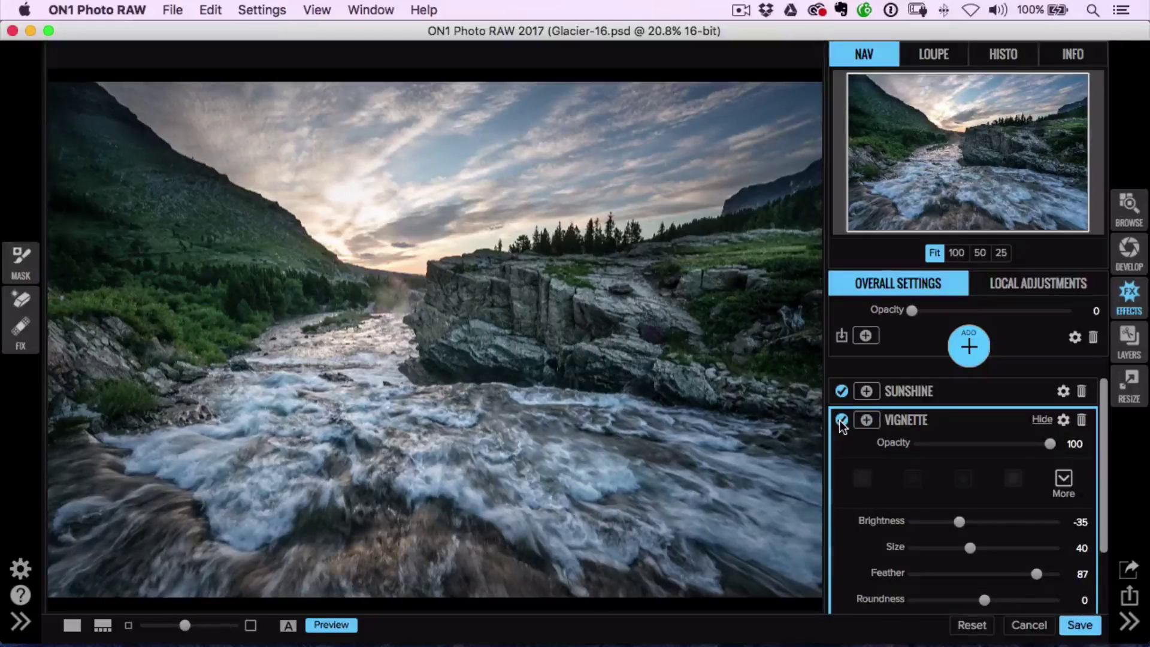
pyautogui.click(929, 419)
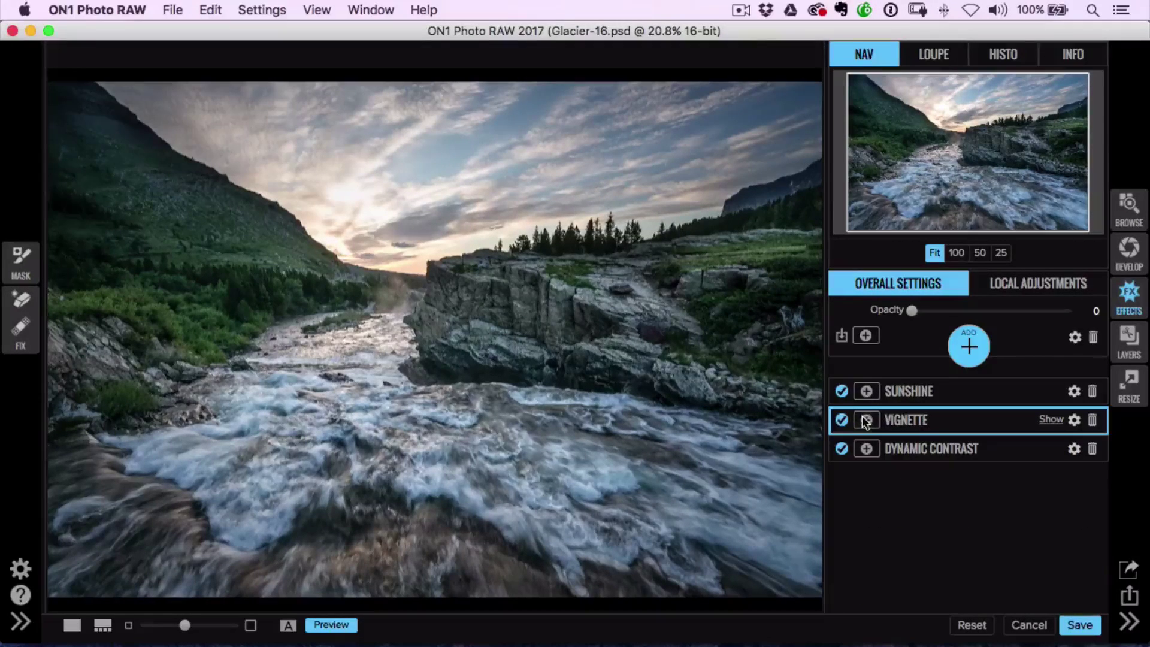
pyautogui.click(840, 419)
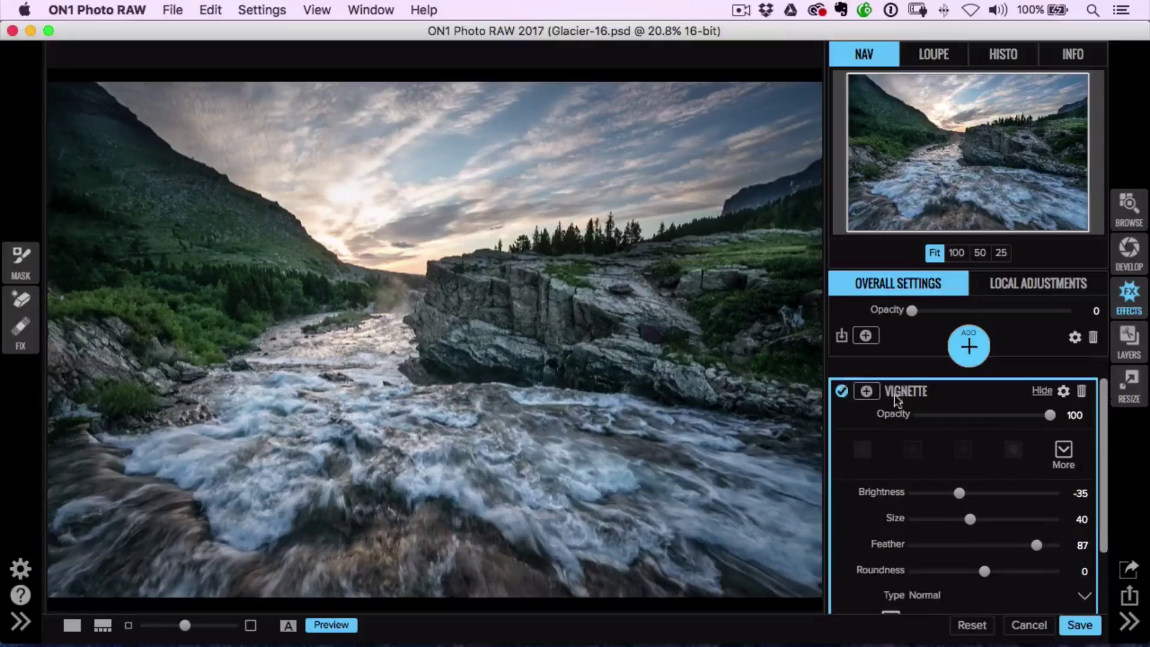
pyautogui.click(907, 394)
pyautogui.click(841, 391)
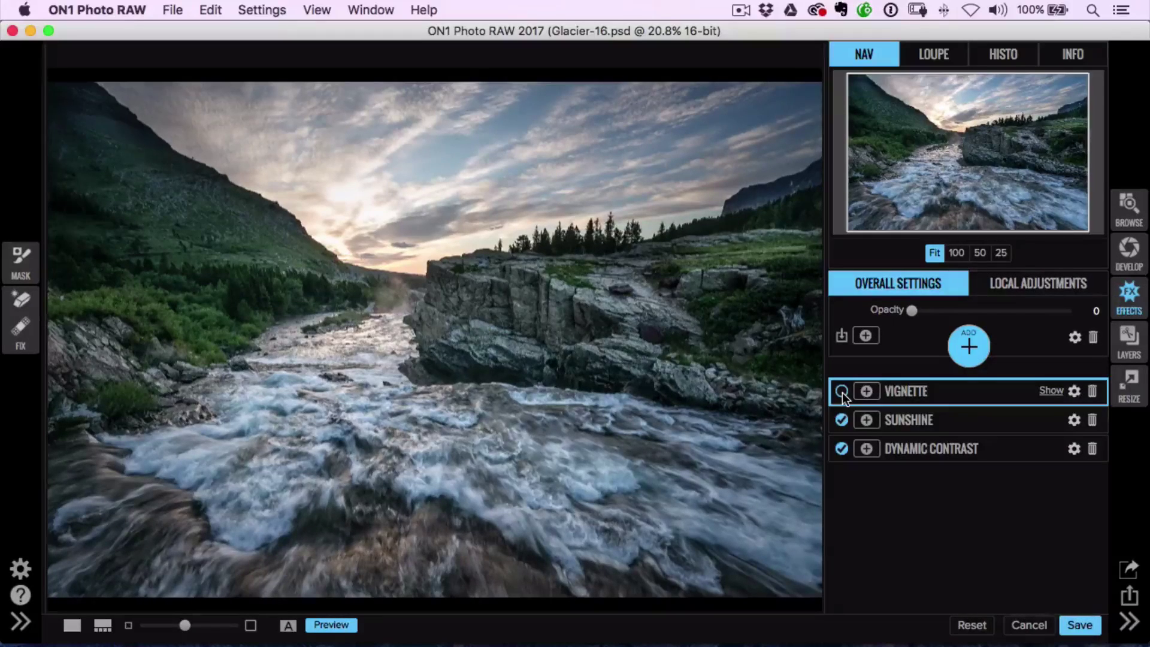
pyautogui.click(842, 393)
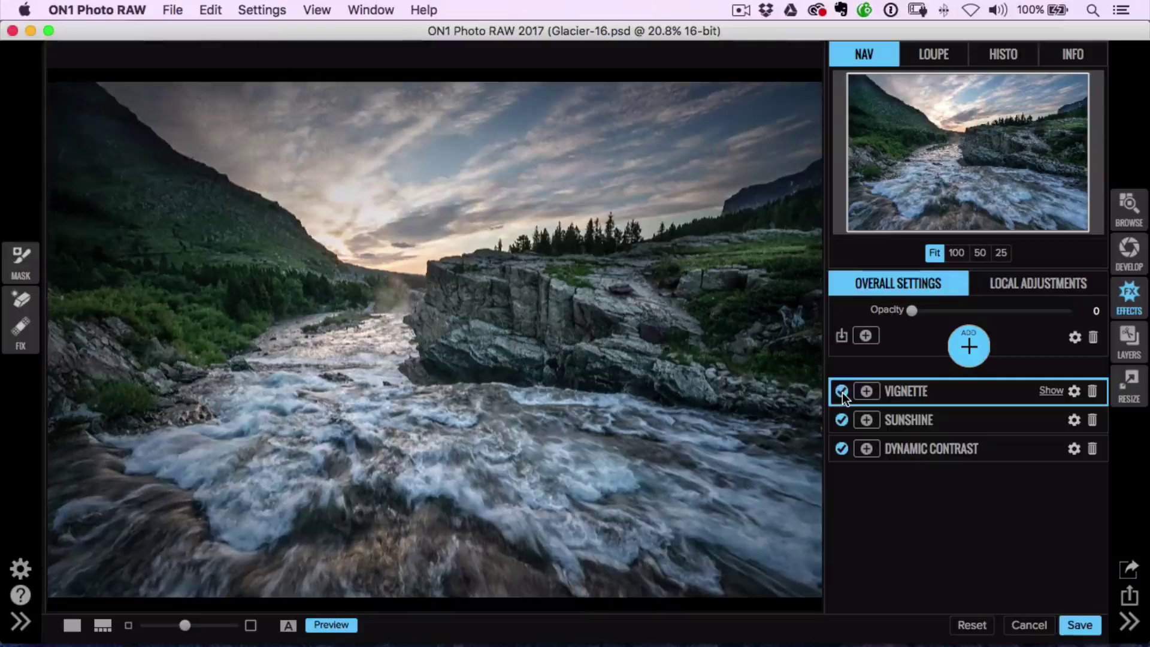
# Save the ON1 result back to Lightroom as Glacier-16.psd, then reset Glacier-16.dng to default settings
pyautogui.click(1075, 626)
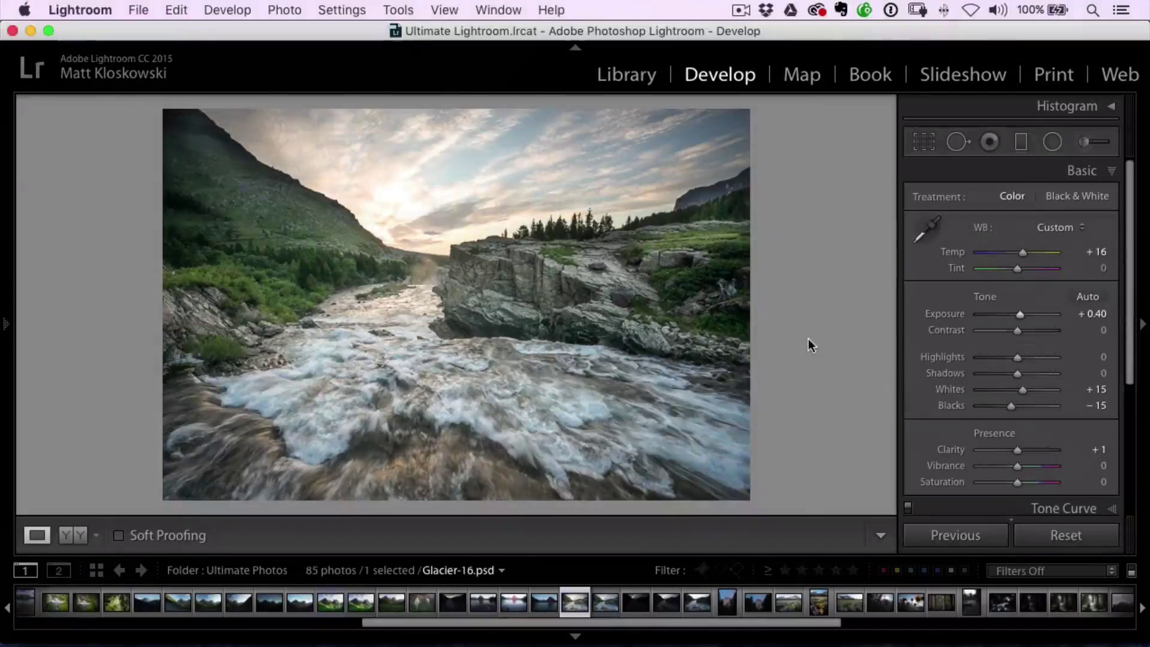
pyautogui.click(604, 601)
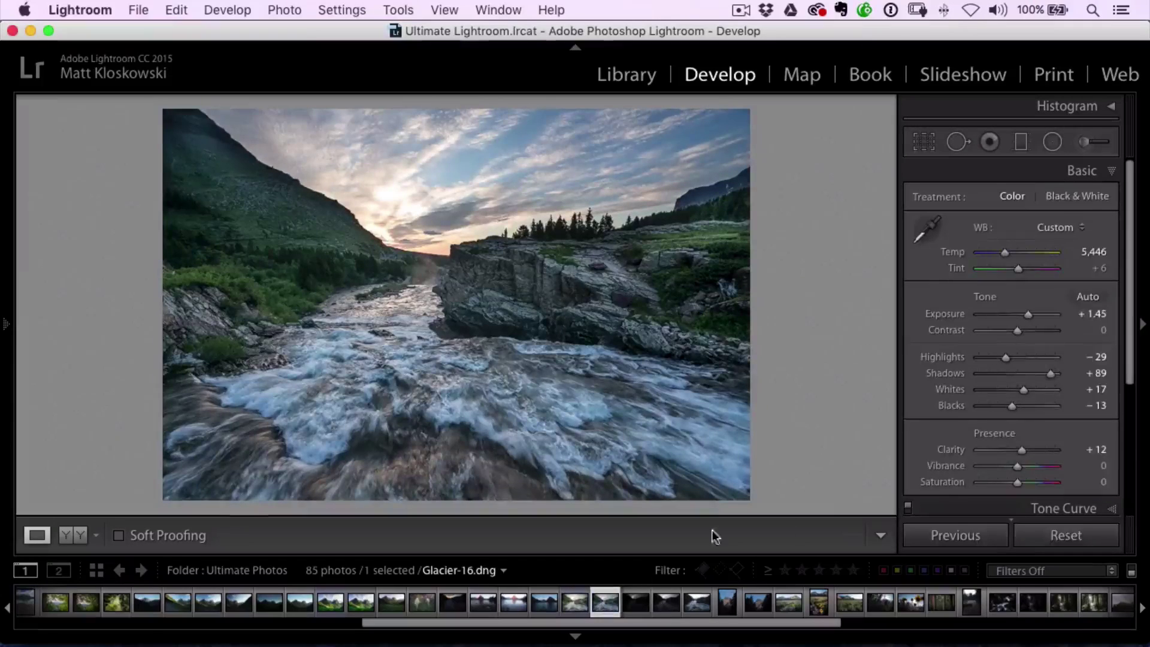
pyautogui.click(1054, 536)
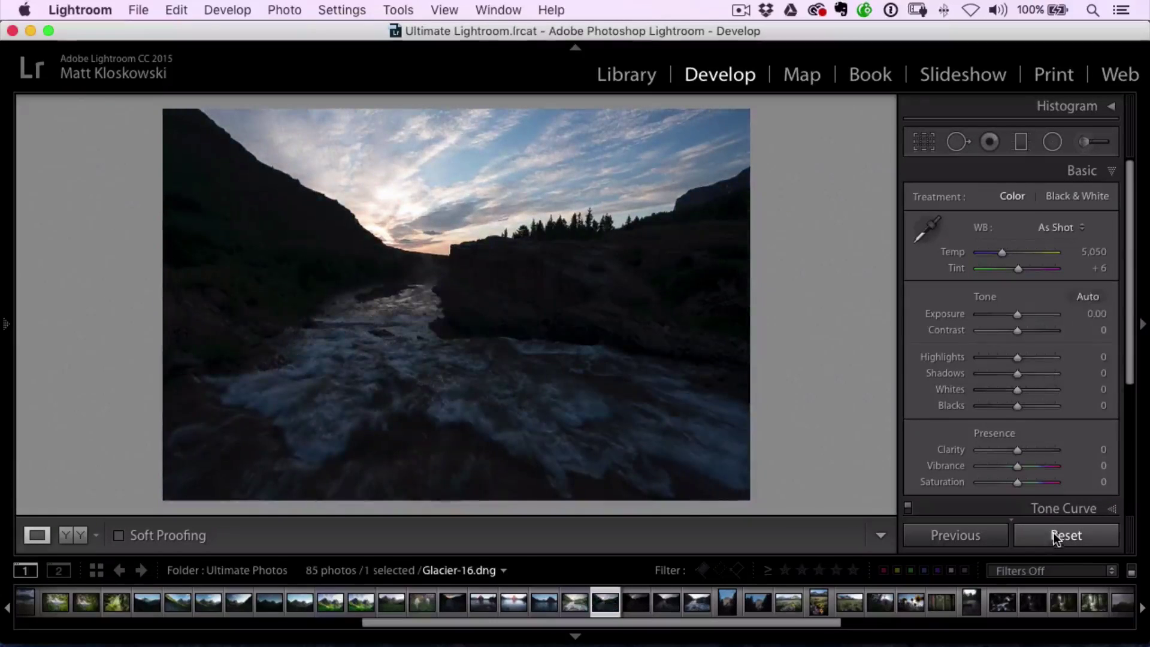